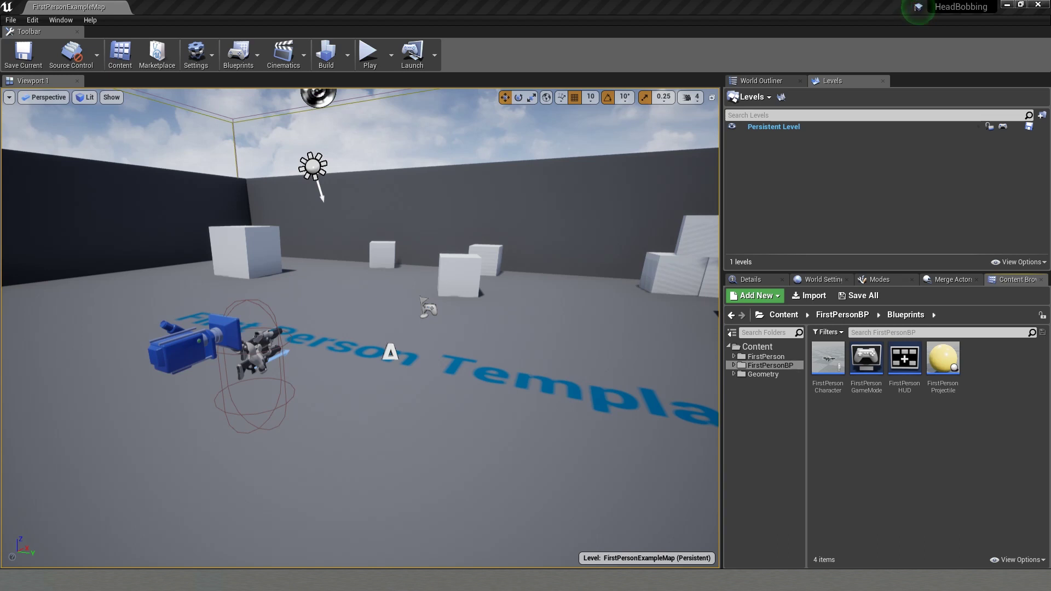
Create a CameraShake-based Blueprint named Headbobbing in the Blueprints folder and open it.
{"action": "middle_click_drag", "start_coordinate": [602, 405], "coordinate": [521, 404]}
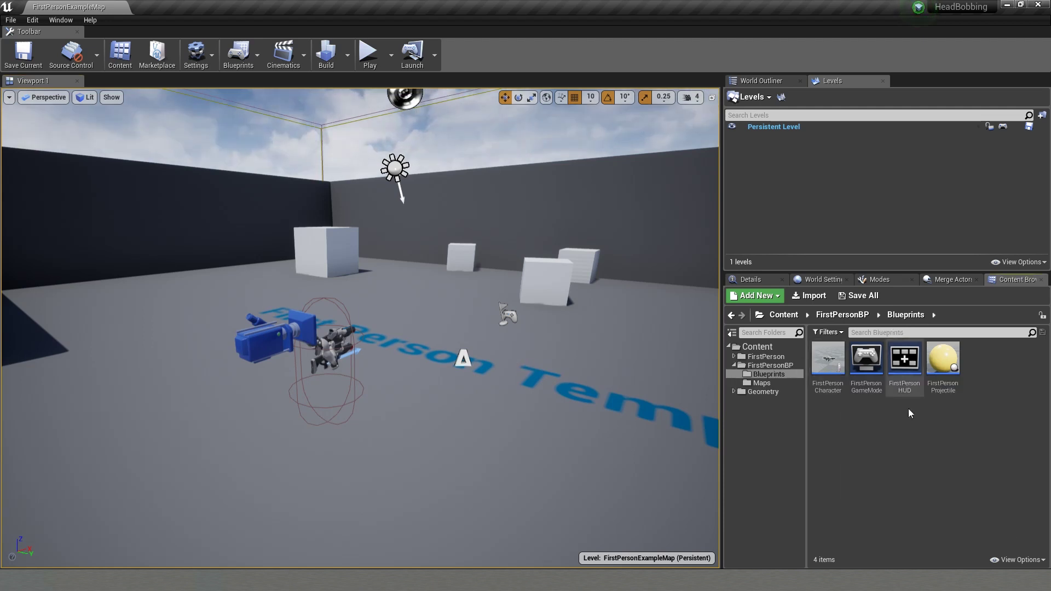
{"action": "right_click", "coordinate": [976, 358]}
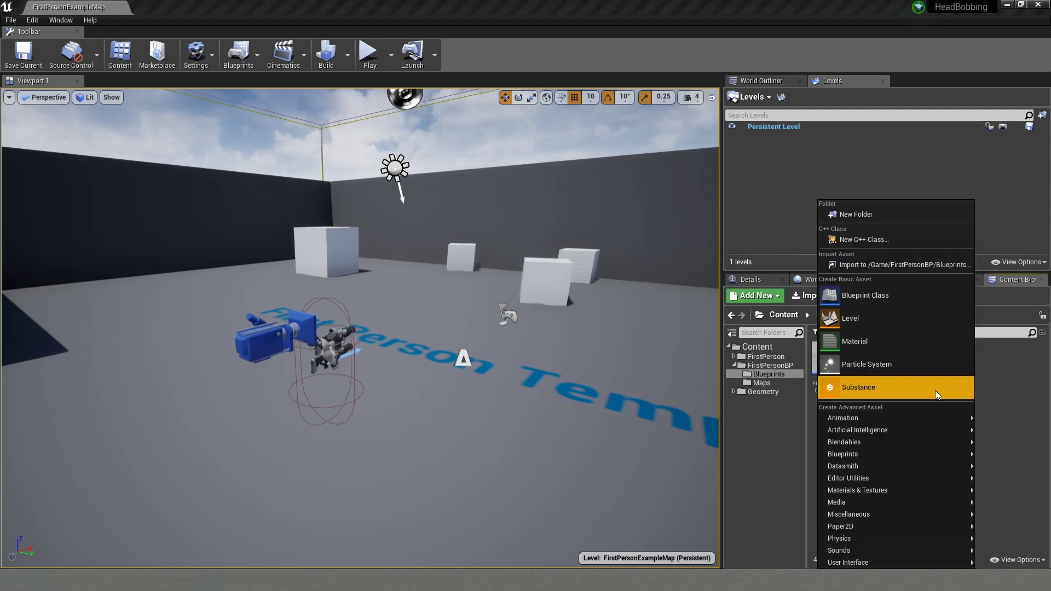
{"action": "left_click", "coordinate": [882, 296]}
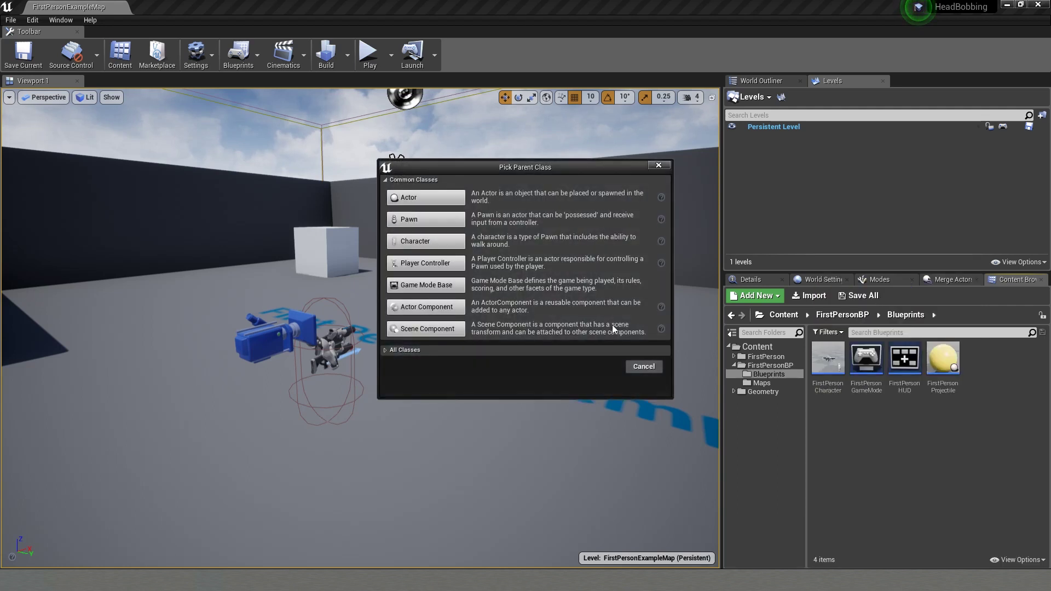
{"action": "left_click", "coordinate": [400, 352]}
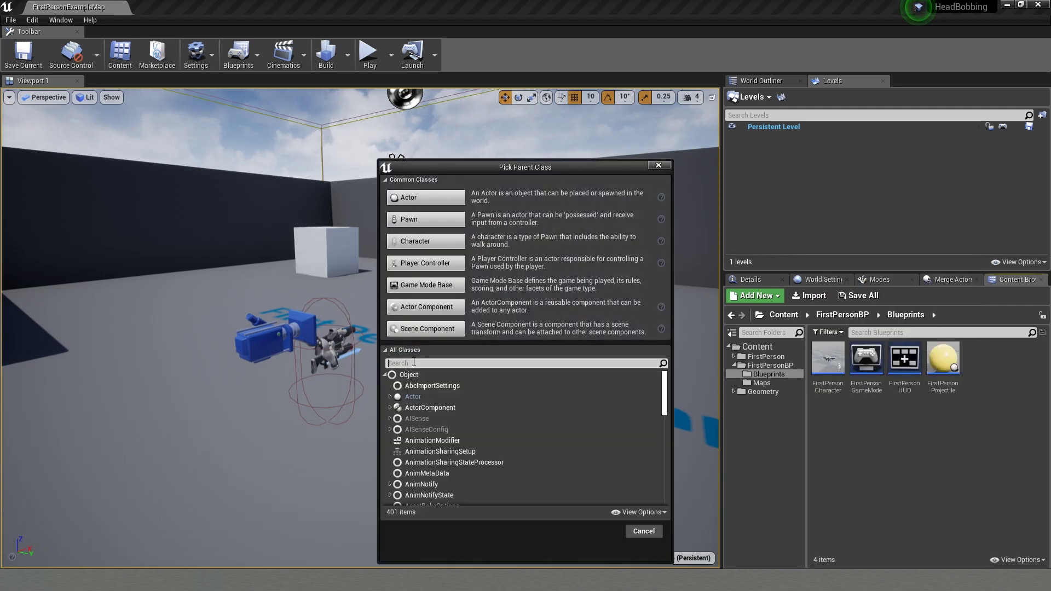
{"action": "type", "text": "shake"}
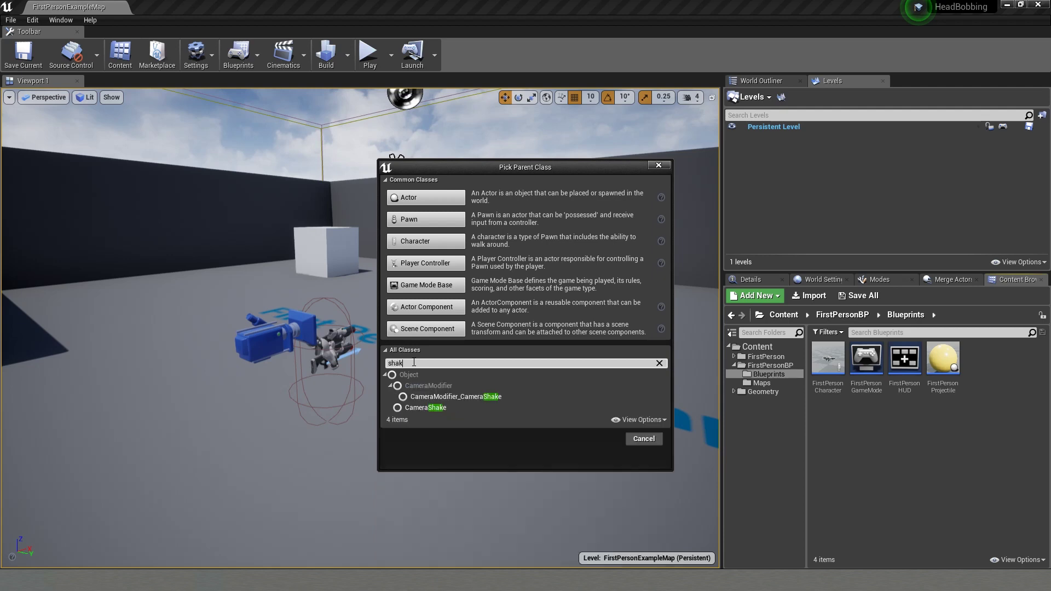
{"action": "left_click", "coordinate": [432, 408]}
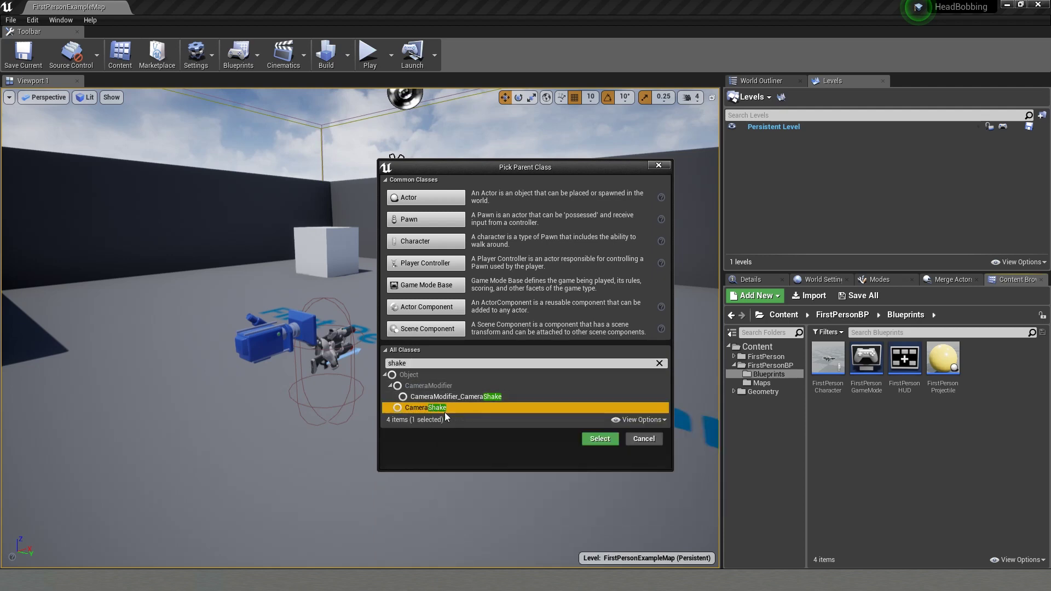
{"action": "left_click", "coordinate": [601, 440]}
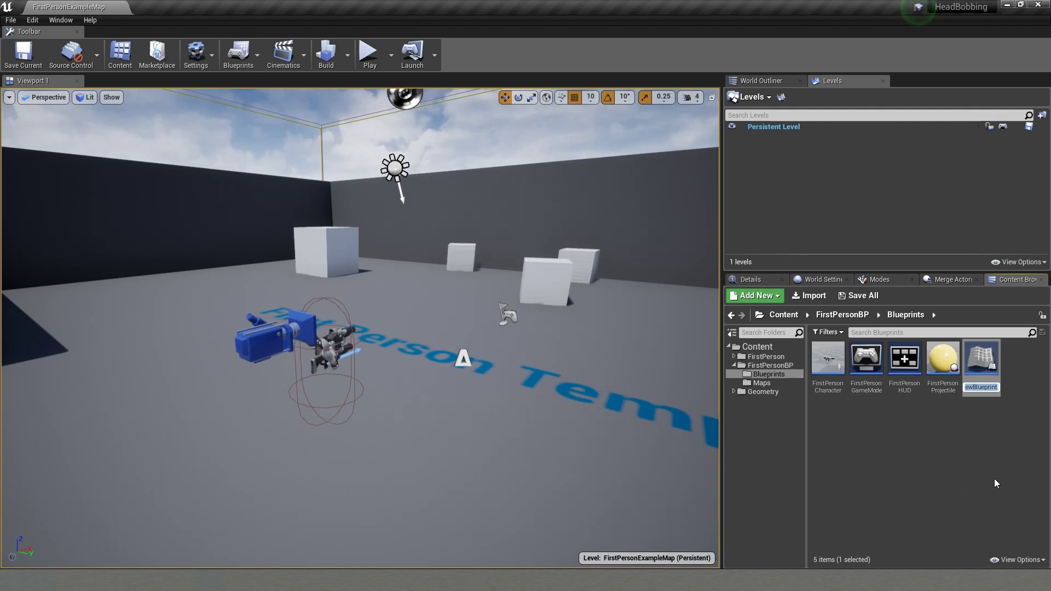
{"action": "type", "text": "Headbobbing"}
{"action": "key", "text": "Return"}
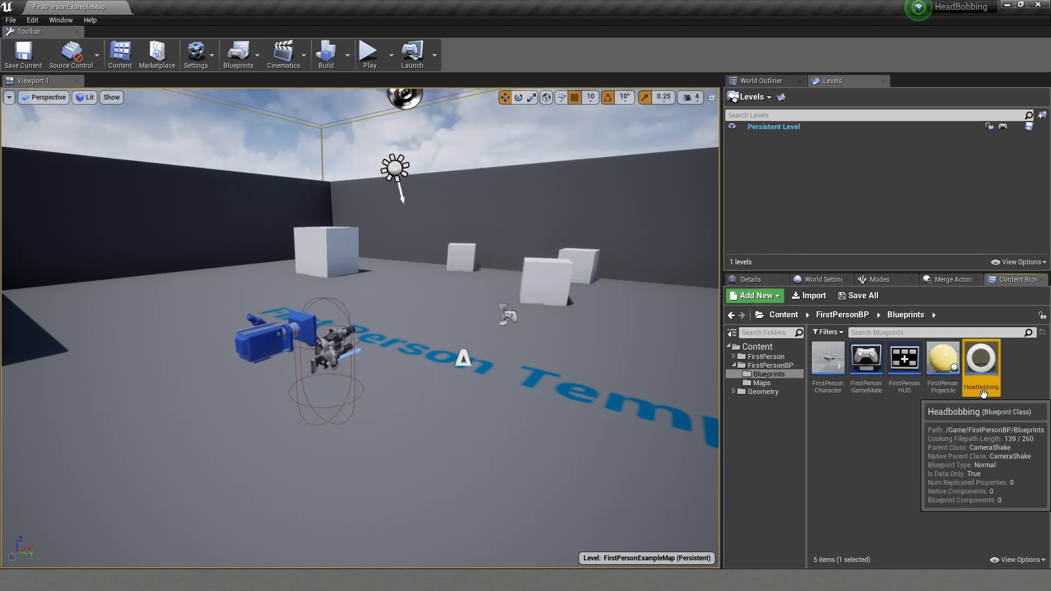
{"action": "double_click", "coordinate": [981, 362]}
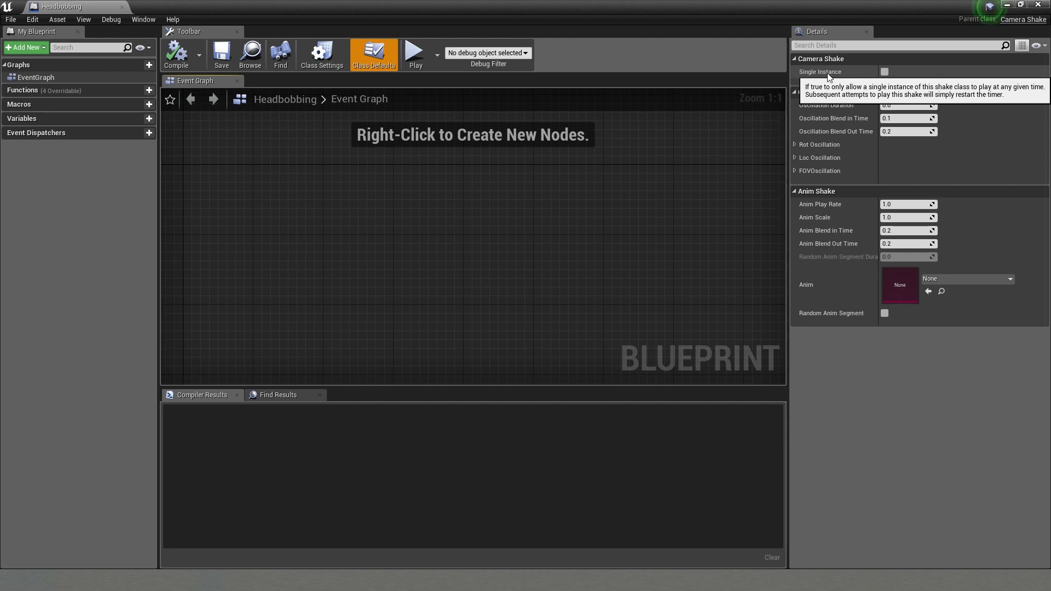
Enable Single Instance and set Oscillation Duration to 1.0 on the Headbobbing defaults.
{"action": "left_click", "coordinate": [884, 72]}
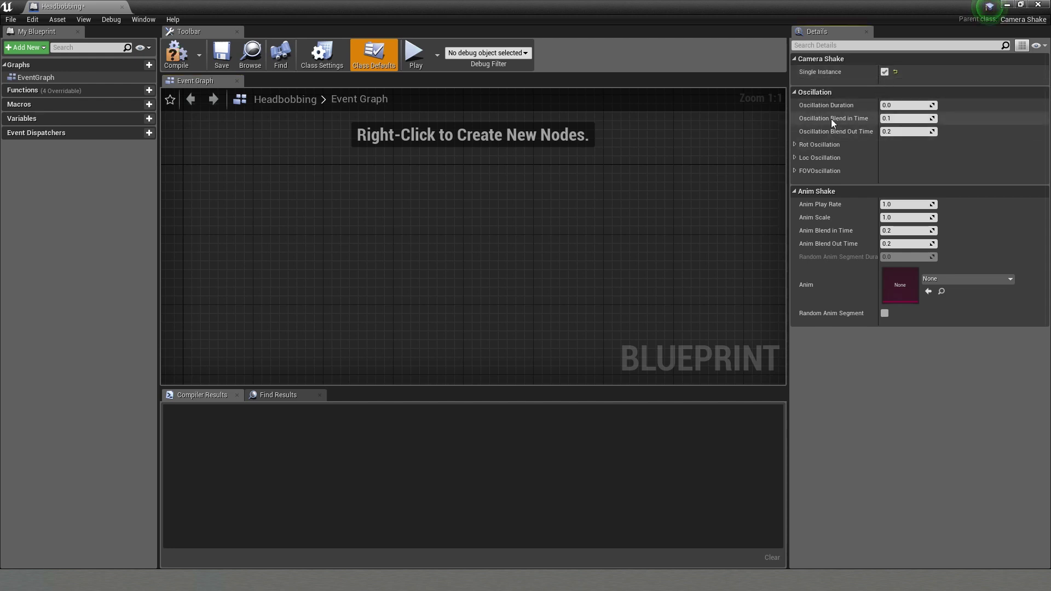
{"action": "left_click", "coordinate": [886, 105]}
{"action": "type", "text": "1"}
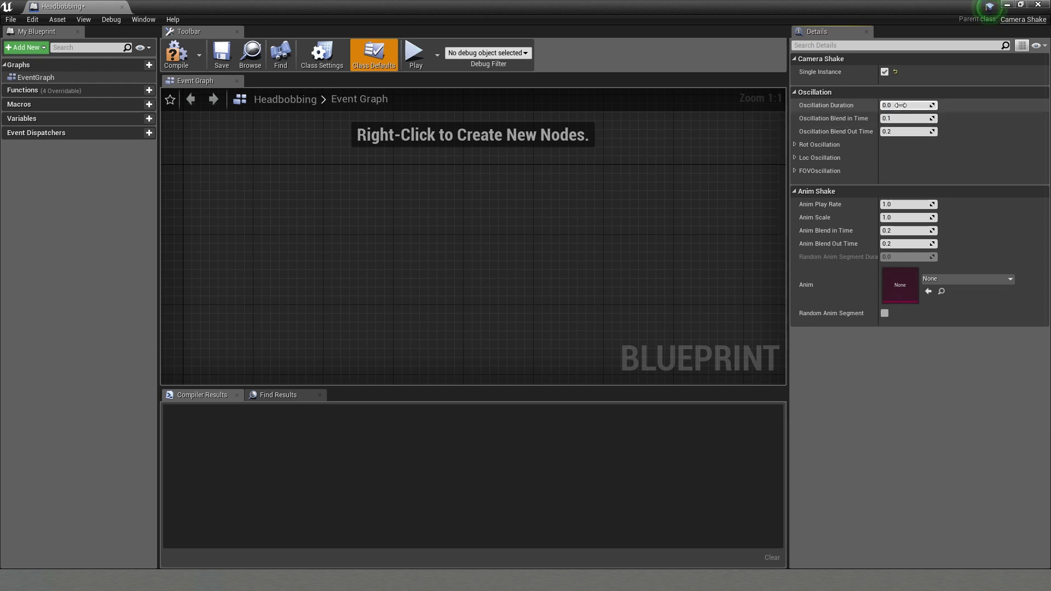
{"action": "left_click", "coordinate": [821, 147]}
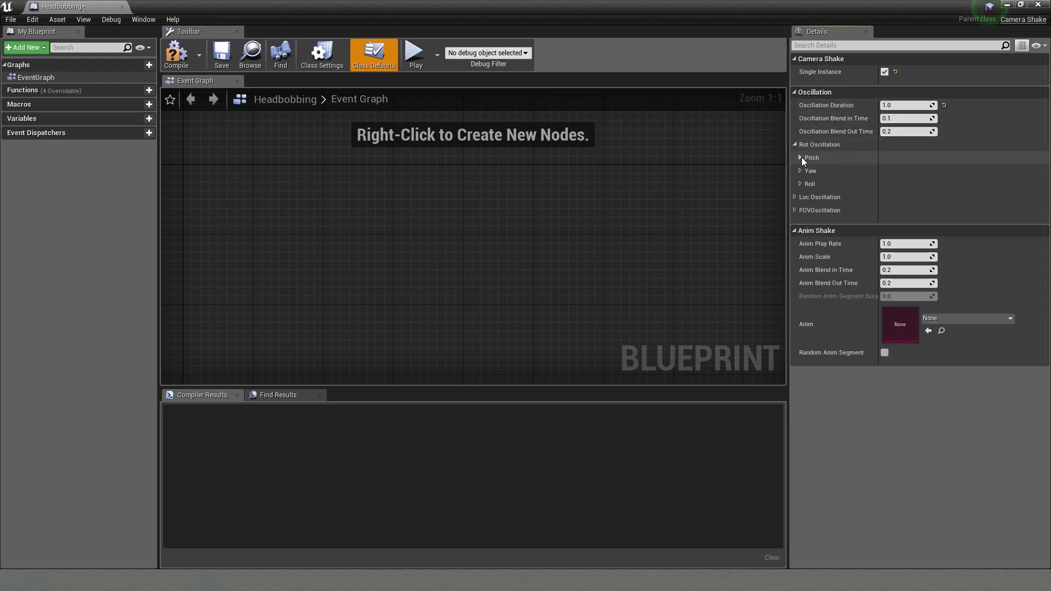
Set the rotation Pitch oscillation to amplitude 0.5 and frequency 8.
{"action": "left_click", "coordinate": [800, 158]}
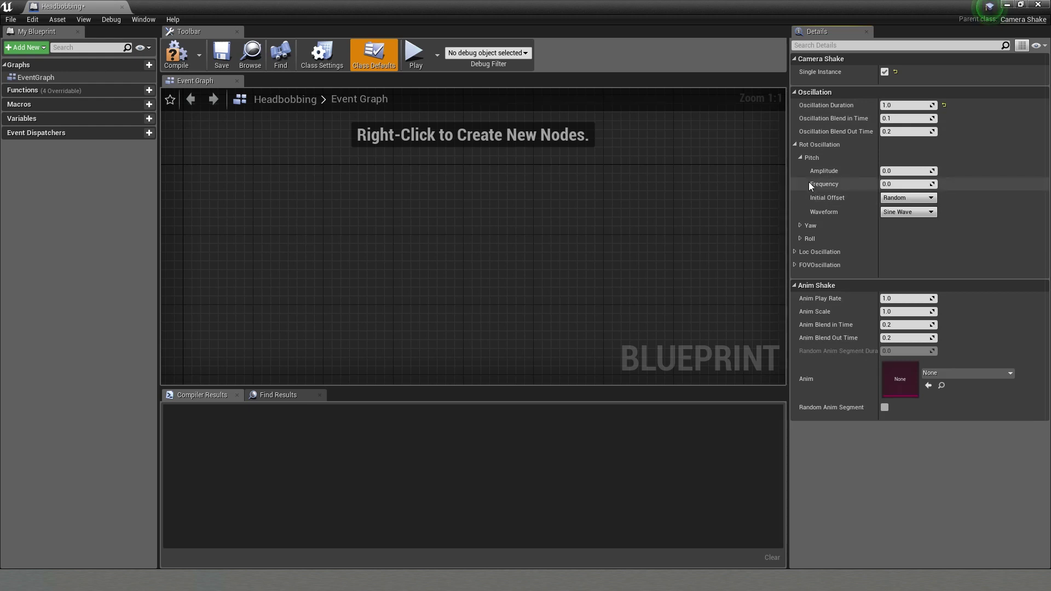
{"action": "left_click", "coordinate": [890, 171]}
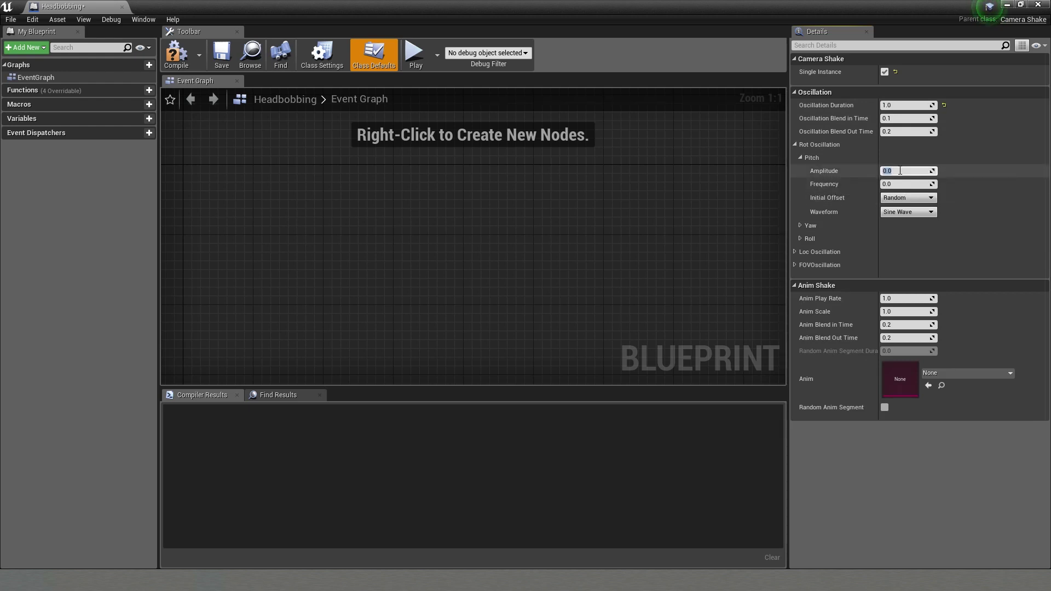
{"action": "type", "text": "0.5"}
{"action": "key", "text": "Return"}
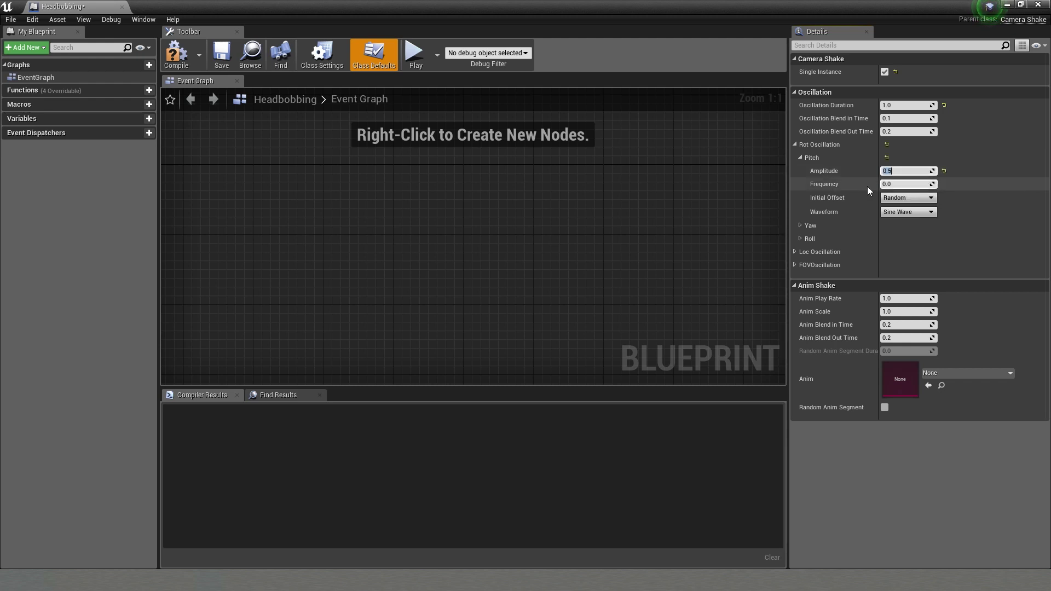
{"action": "left_click", "coordinate": [900, 184]}
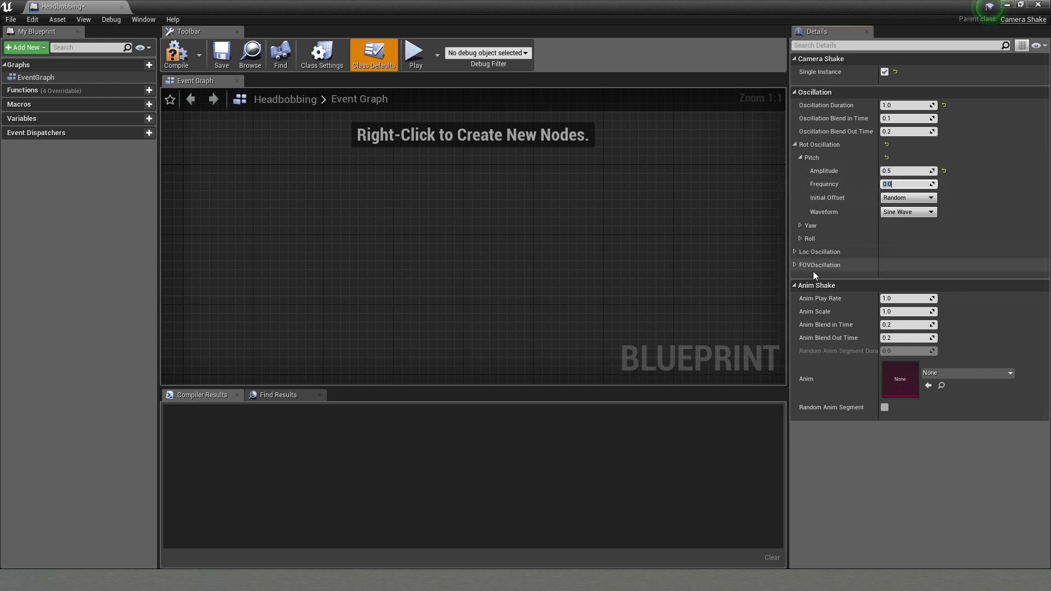
{"action": "type", "text": "8"}
{"action": "key", "text": "Return"}
Set Yaw frequency to 5, and Roll amplitude 1 with frequency 7.
{"action": "left_click", "coordinate": [809, 225]}
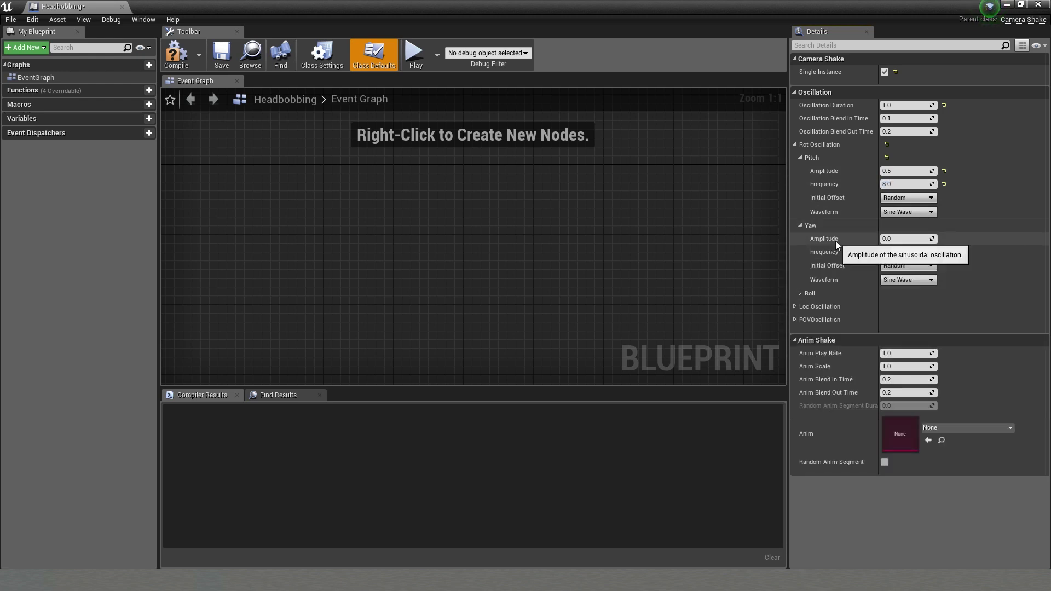
{"action": "left_click", "coordinate": [902, 251]}
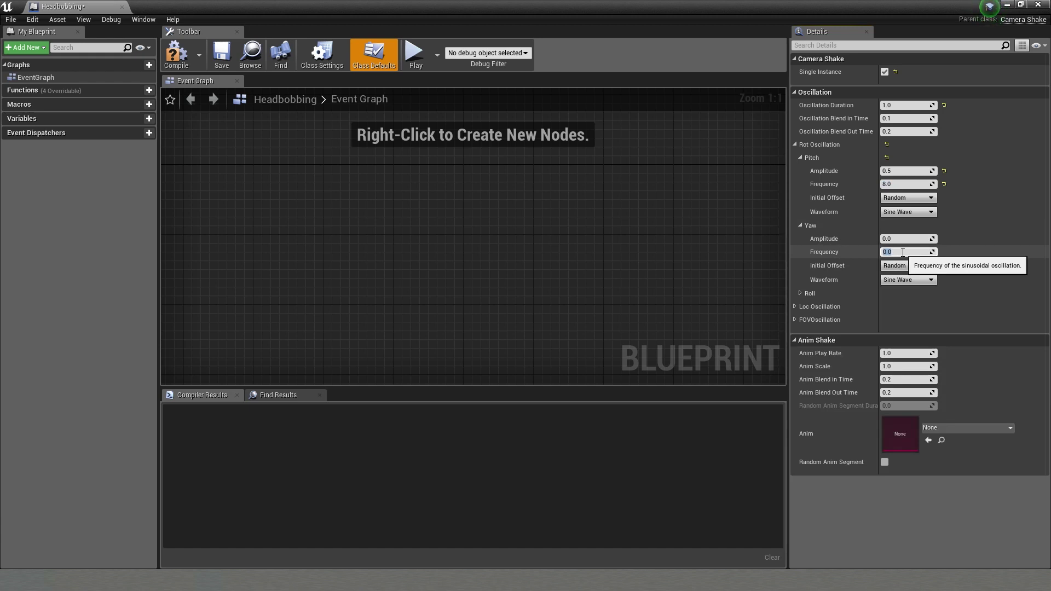
{"action": "type", "text": "5"}
{"action": "key", "text": "Tab"}
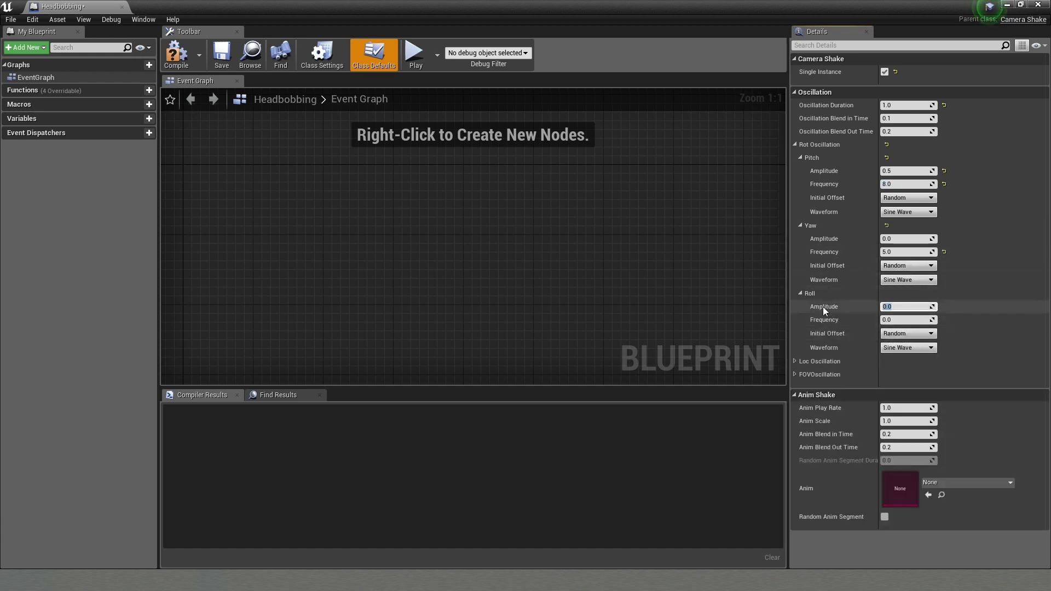
{"action": "type", "text": "1"}
{"action": "key", "text": "Tab"}
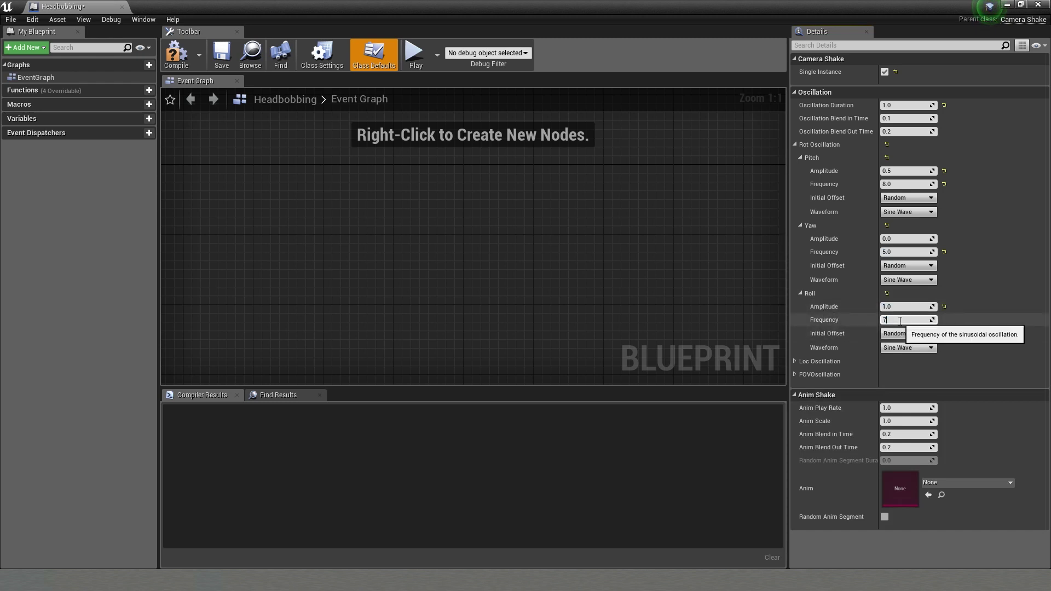
{"action": "type", "text": "7"}
{"action": "key", "text": "Return"}
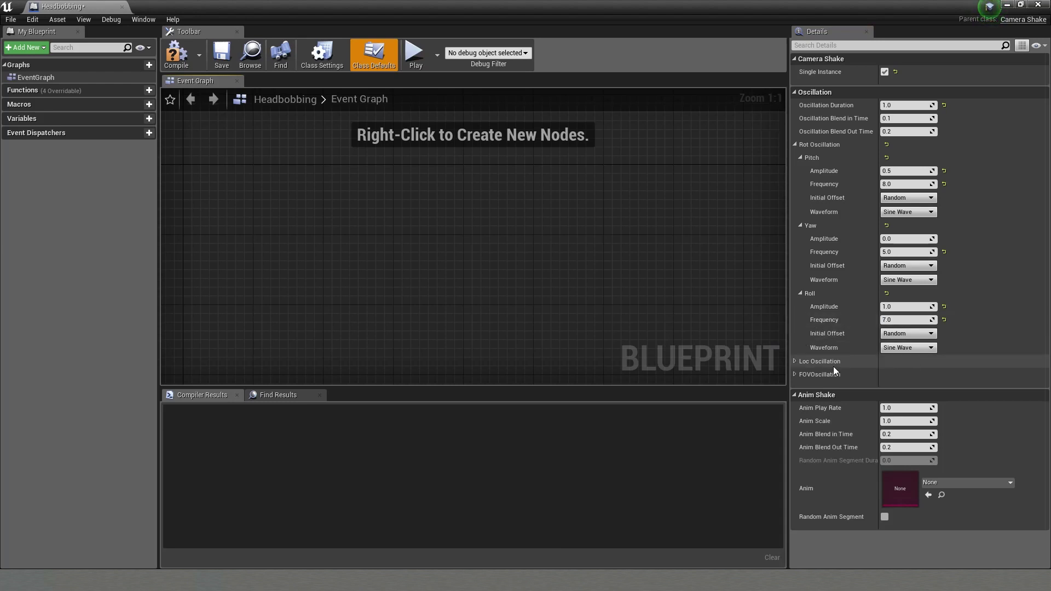
Give the Z location oscillation amplitude 1 and frequency 10.
{"action": "left_click", "coordinate": [795, 363]}
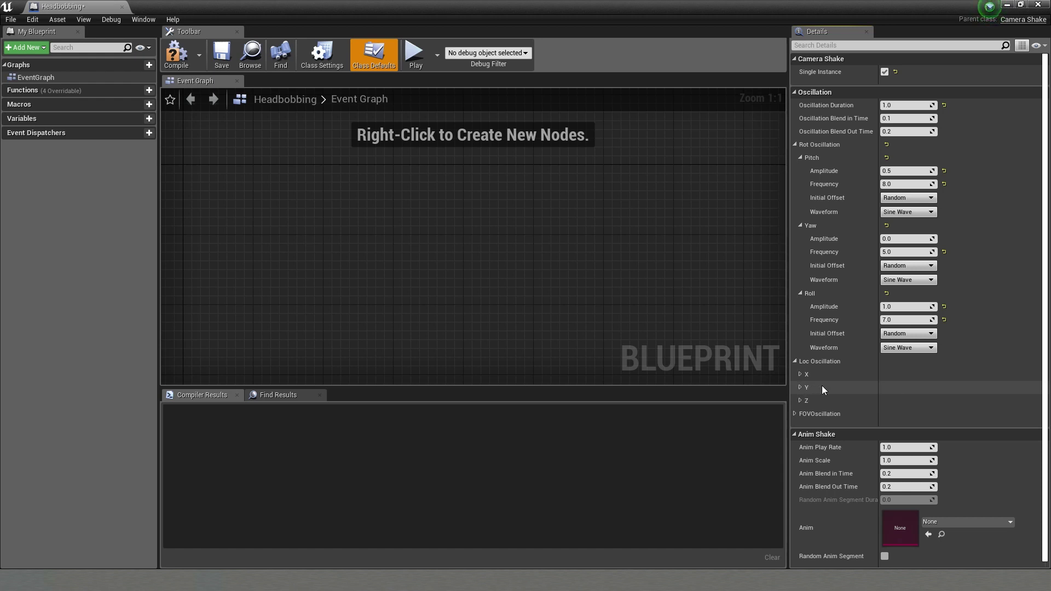
{"action": "left_click", "coordinate": [801, 401]}
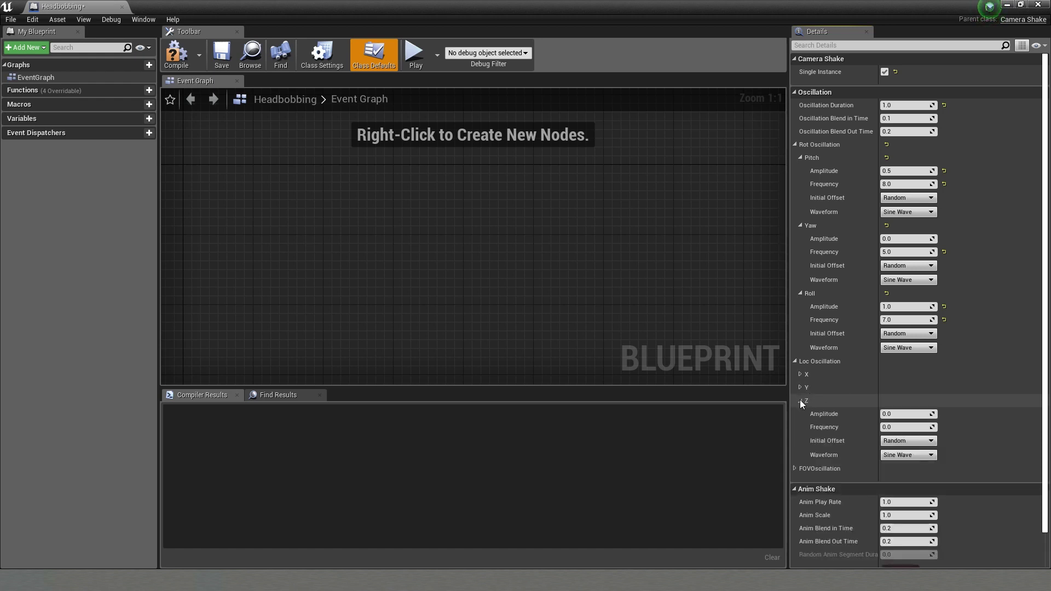
{"action": "left_click", "coordinate": [898, 415]}
{"action": "type", "text": "1"}
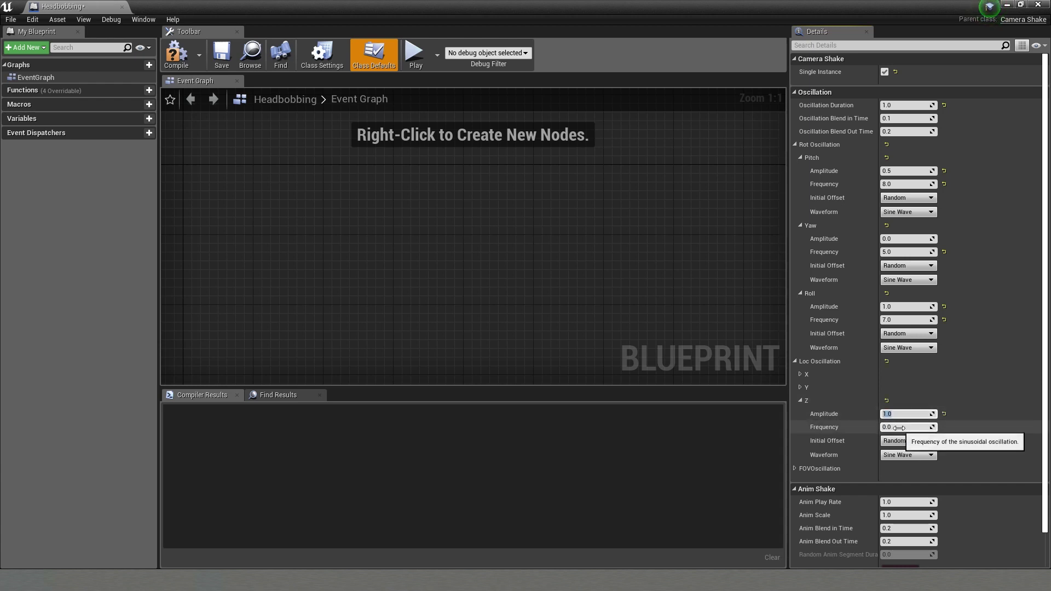
{"action": "left_click", "coordinate": [907, 427]}
{"action": "type", "text": "10"}
{"action": "key", "text": "Return"}
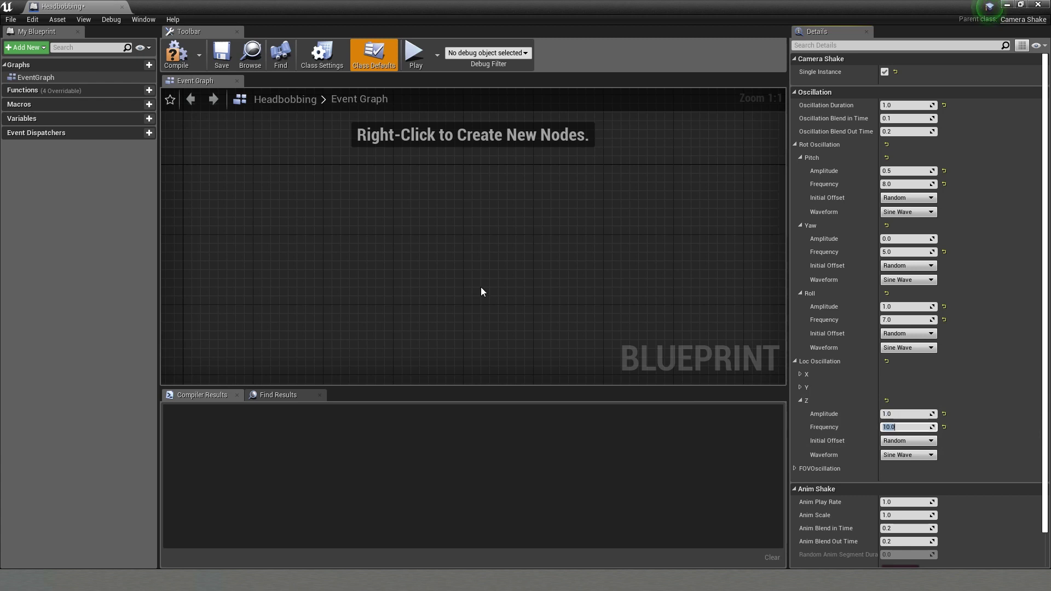
Compile and save Headbobbing, then close its editor.
{"action": "left_click", "coordinate": [175, 55]}
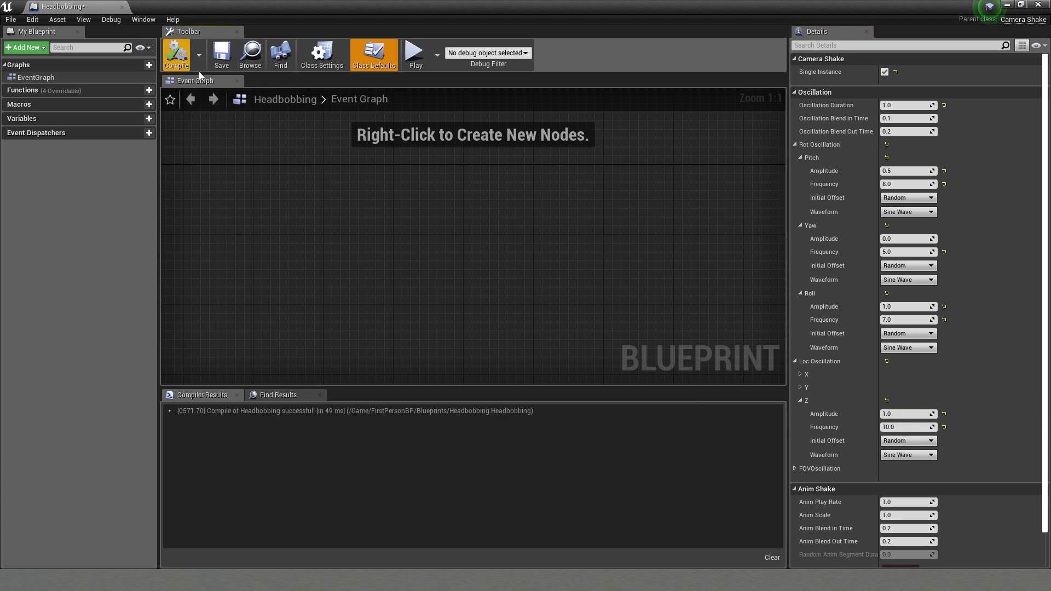
{"action": "left_click", "coordinate": [222, 57]}
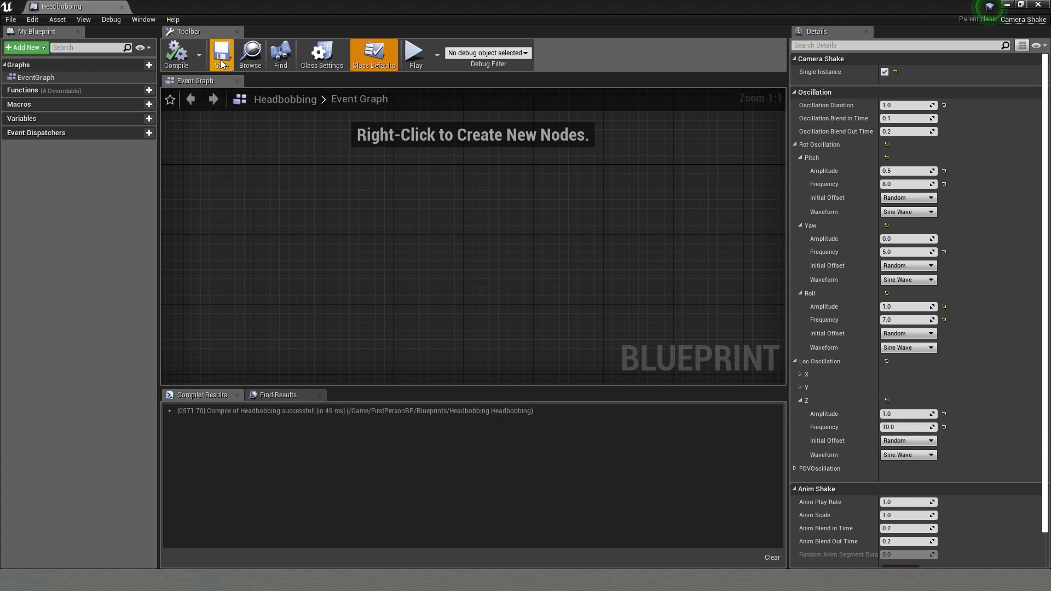
{"action": "left_click", "coordinate": [122, 8]}
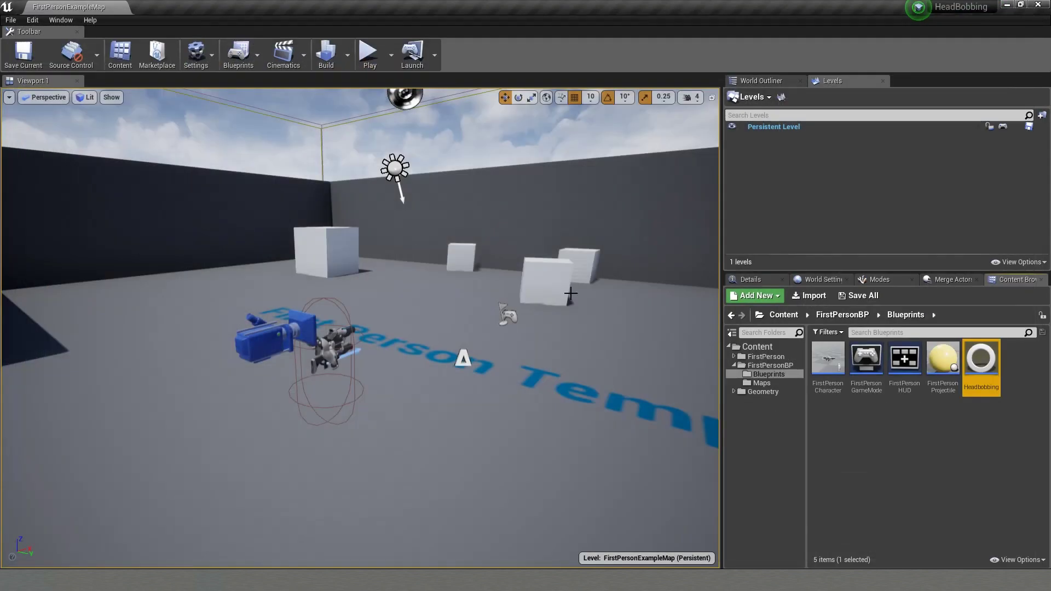
Add a Get Player Controller node to the FirstPersonCharacter event graph.
{"action": "double_click", "coordinate": [827, 386]}
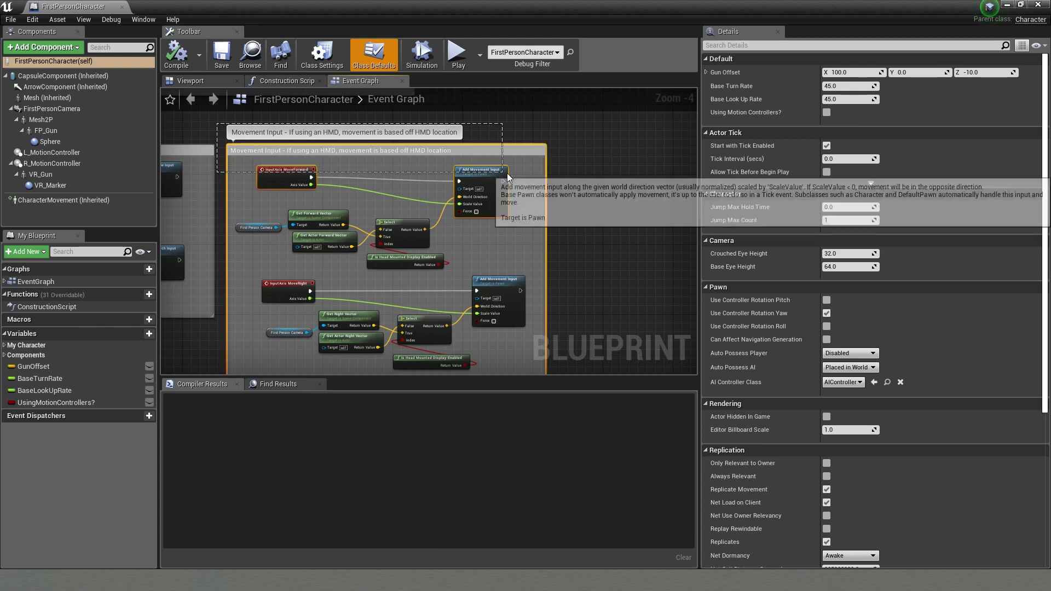
{"action": "left_click", "coordinate": [507, 234]}
{"action": "right_click_drag", "start_coordinate": [507, 235], "coordinate": [438, 240]}
{"action": "scroll", "coordinate": [438, 241], "scroll_direction": "up", "scroll_amount": 2}
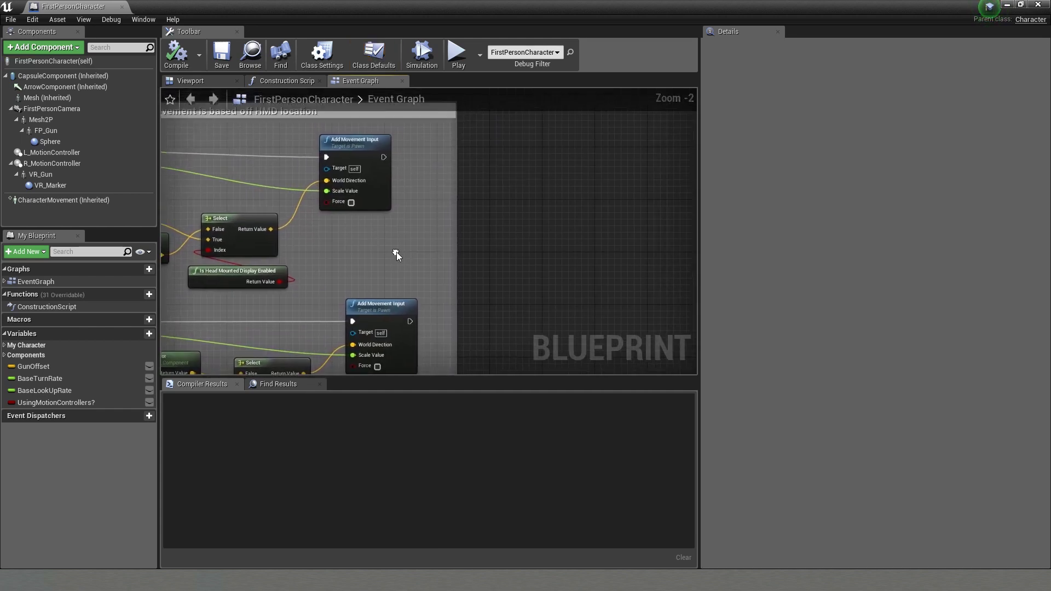
{"action": "right_click", "coordinate": [355, 253]}
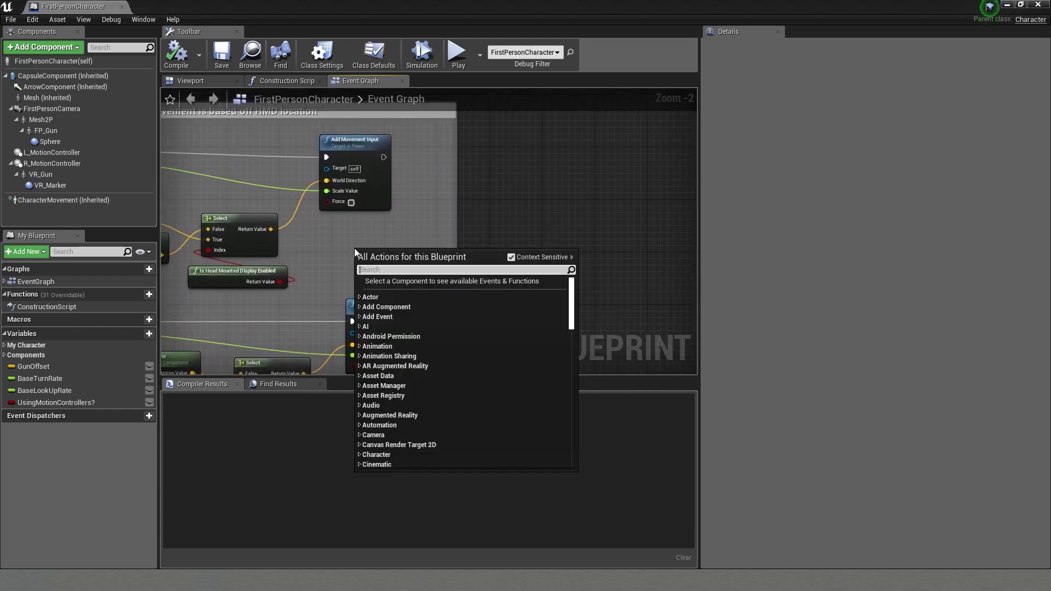
{"action": "type", "text": "player co"}
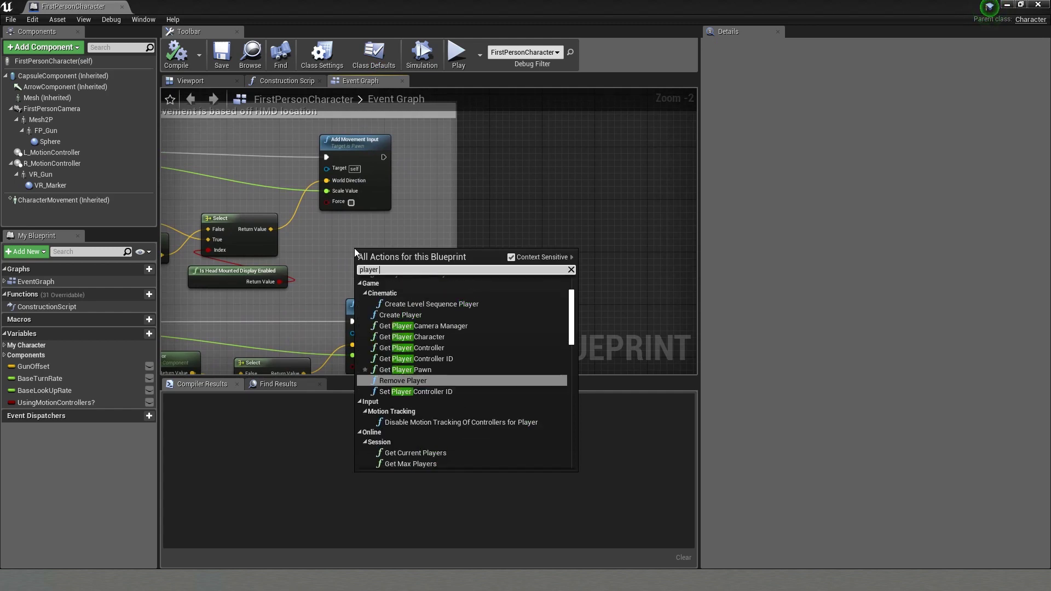
{"action": "left_click", "coordinate": [412, 286]}
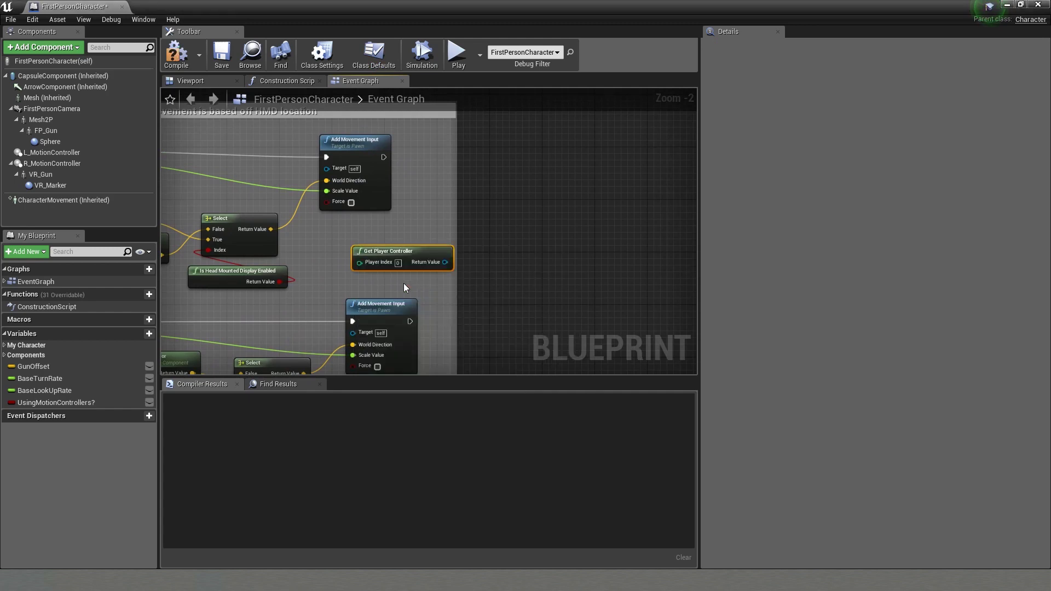
Add a Client Play Camera Shake node connected to the controller's Return Value.
{"action": "left_click_drag", "start_coordinate": [412, 254], "coordinate": [487, 189]}
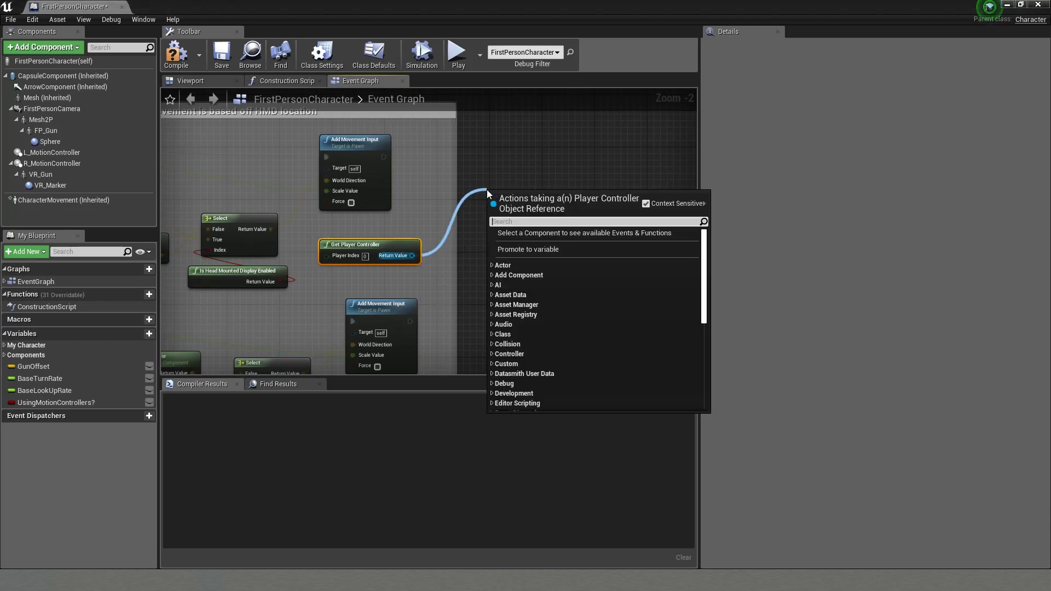
{"action": "type", "text": "play "}
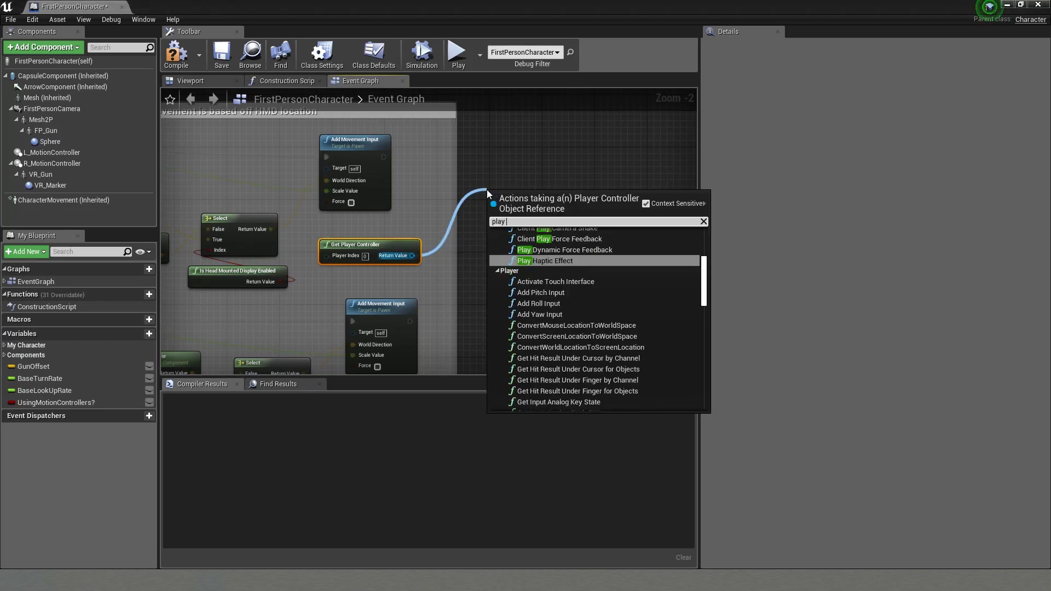
{"action": "type", "text": "camera"}
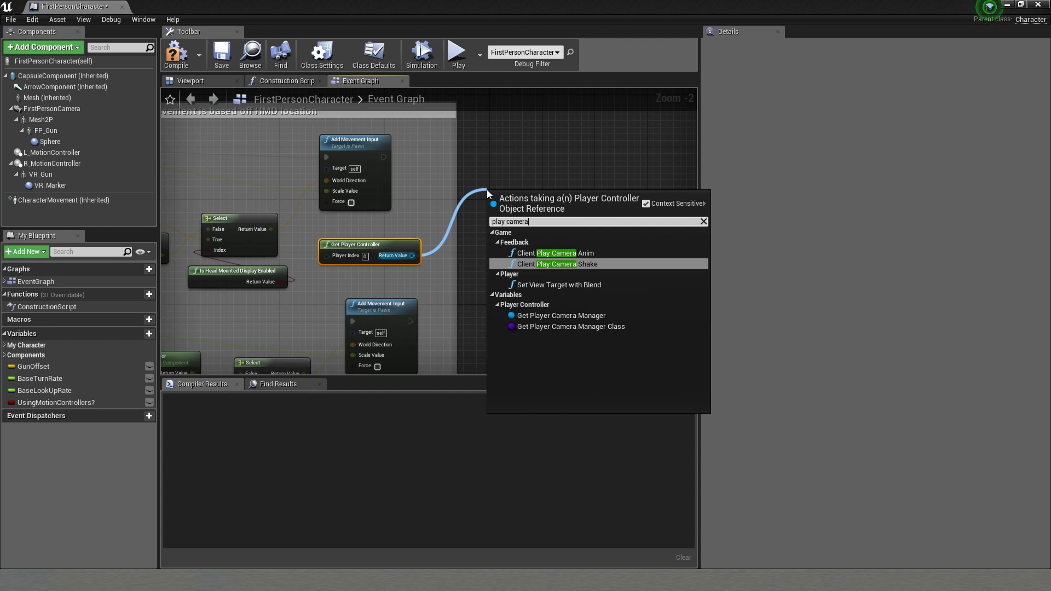
{"action": "left_click", "coordinate": [559, 265]}
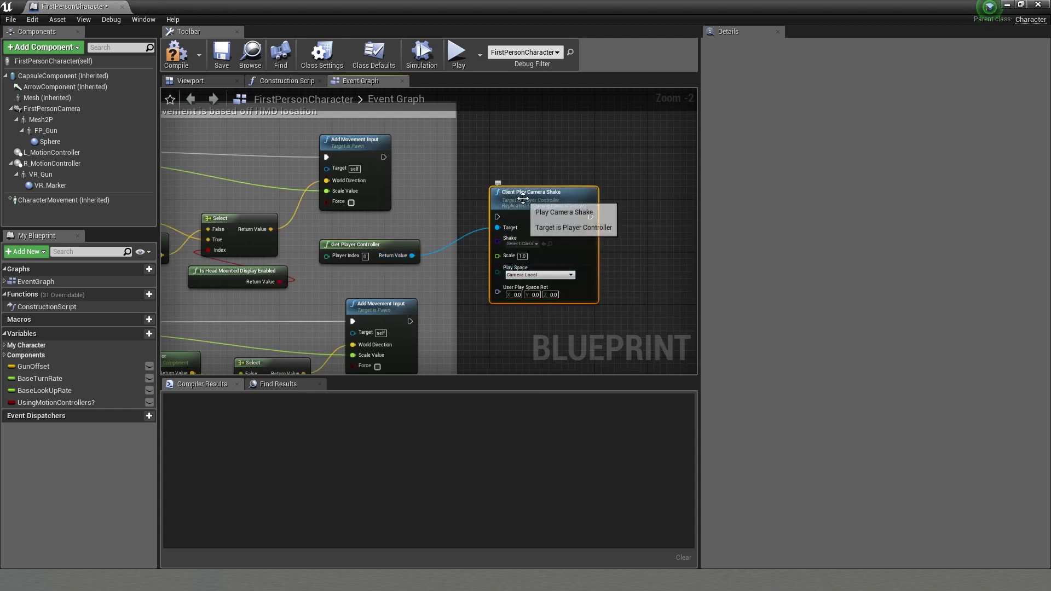
Place the camera shake after the forward Add Movement Input and select the Headbobbing asset.
{"action": "left_click_drag", "start_coordinate": [501, 198], "coordinate": [384, 158]}
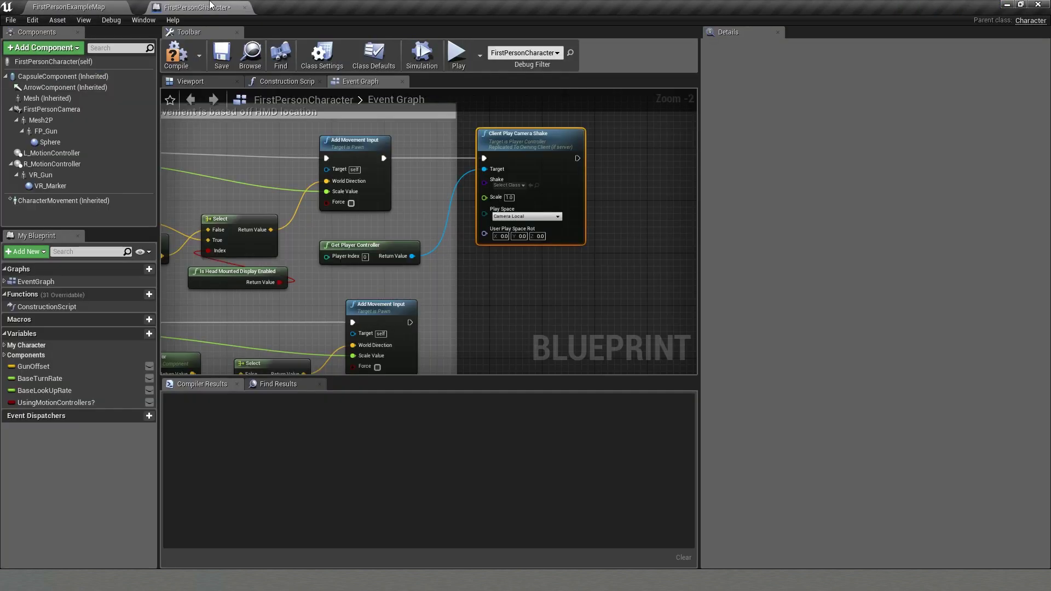
{"action": "left_click", "coordinate": [74, 6]}
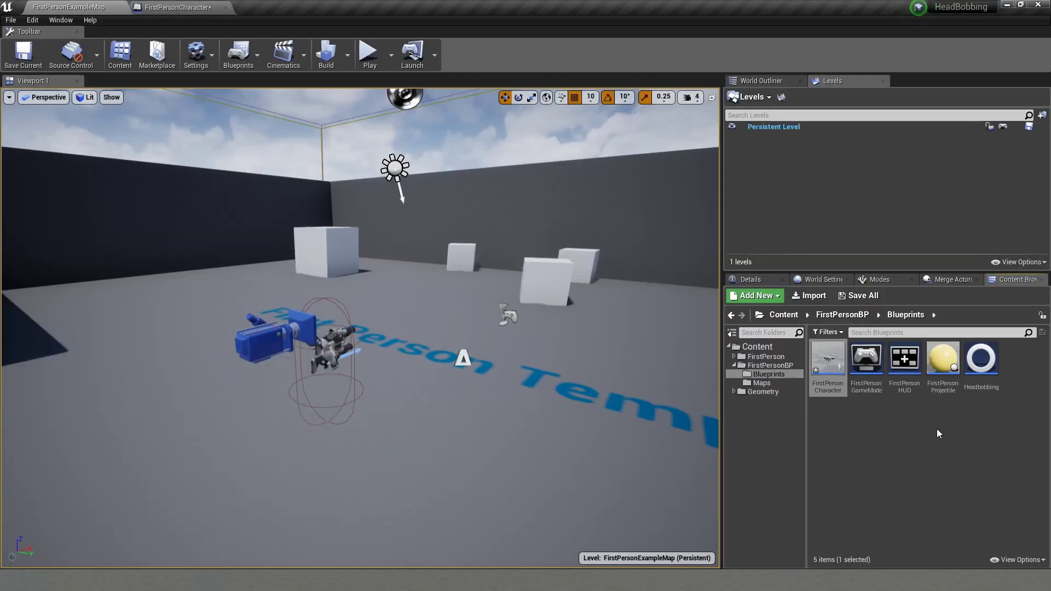
{"action": "left_click", "coordinate": [980, 360]}
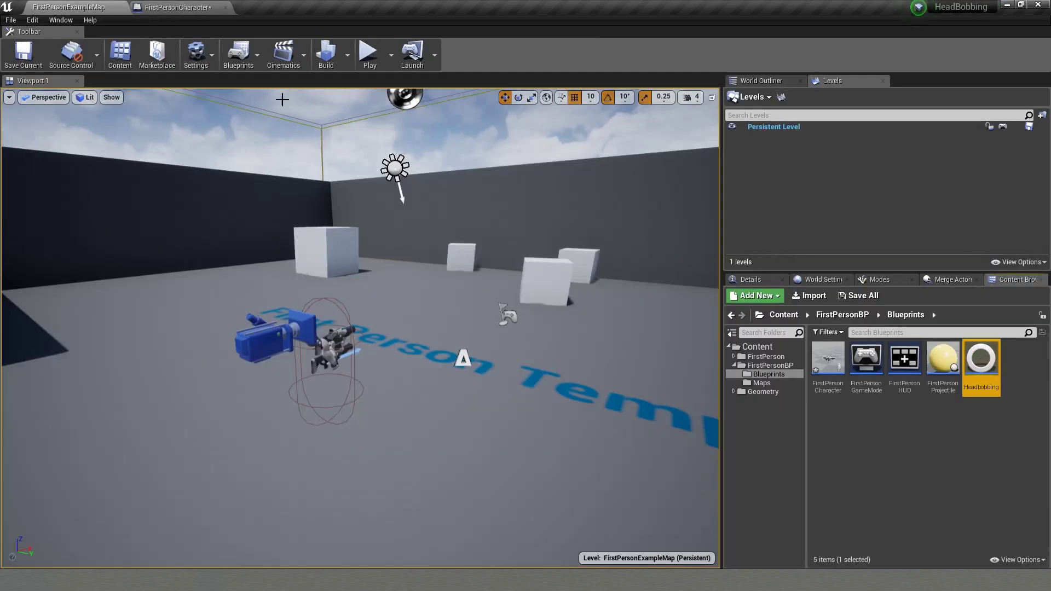
{"action": "left_click", "coordinate": [178, 8]}
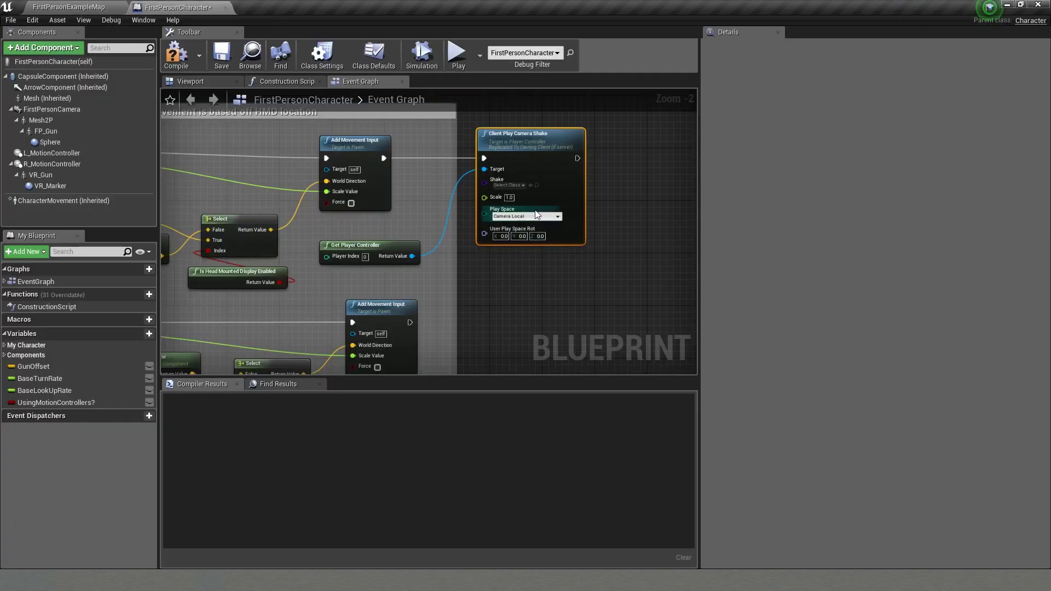
Set Shake to Headbobbing and feed the MoveForward Axis Value into Scale.
{"action": "scroll", "coordinate": [527, 186], "scroll_direction": "up", "scroll_amount": 2}
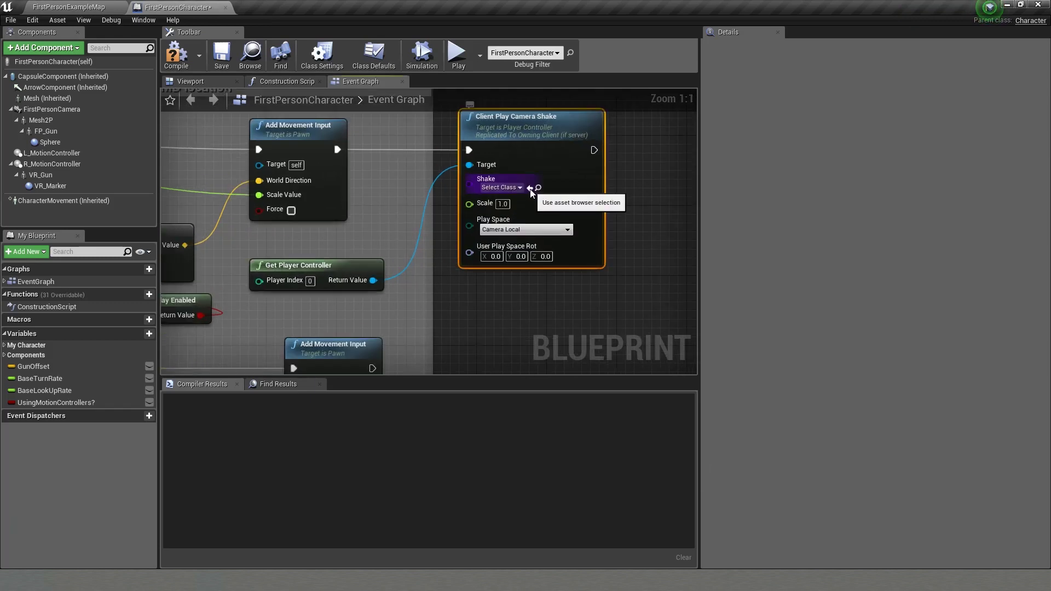
{"action": "left_click", "coordinate": [530, 189]}
{"action": "scroll", "coordinate": [492, 268], "scroll_direction": "down", "scroll_amount": 1}
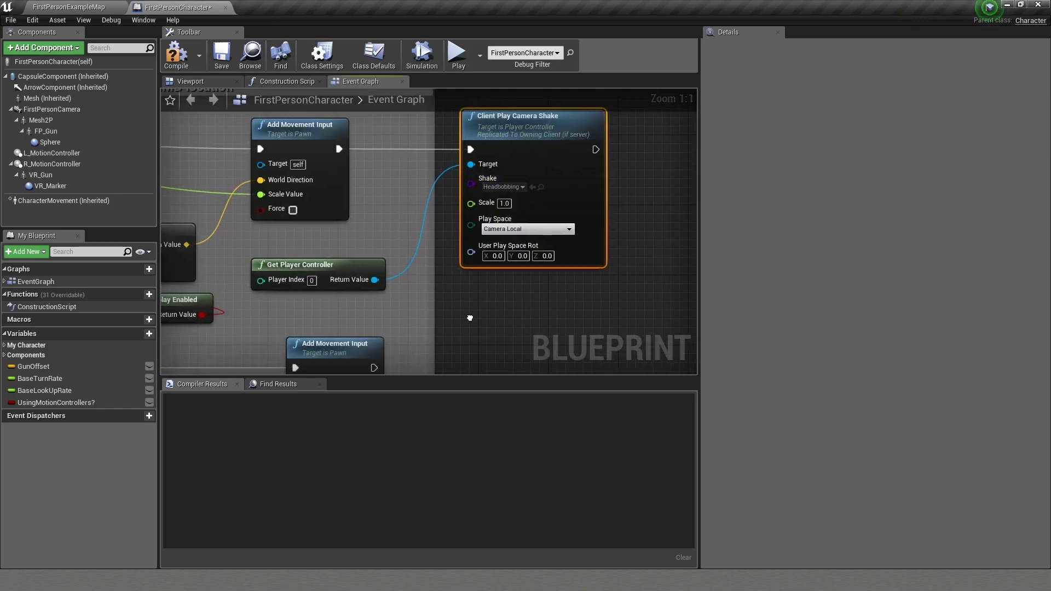
{"action": "scroll", "coordinate": [493, 268], "scroll_direction": "down", "scroll_amount": 2}
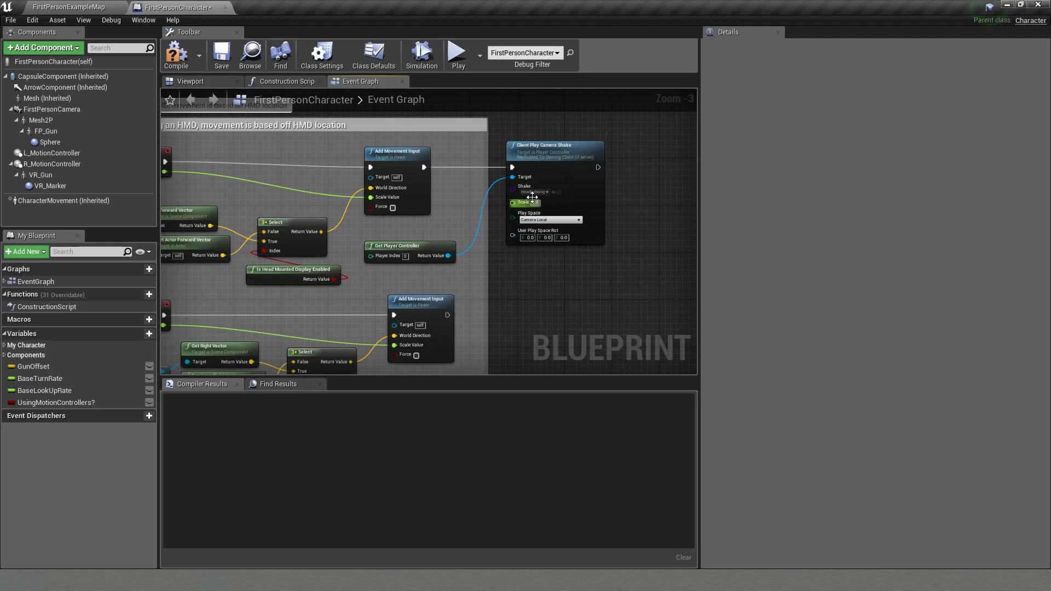
{"action": "right_click_drag", "start_coordinate": [529, 208], "coordinate": [563, 222]}
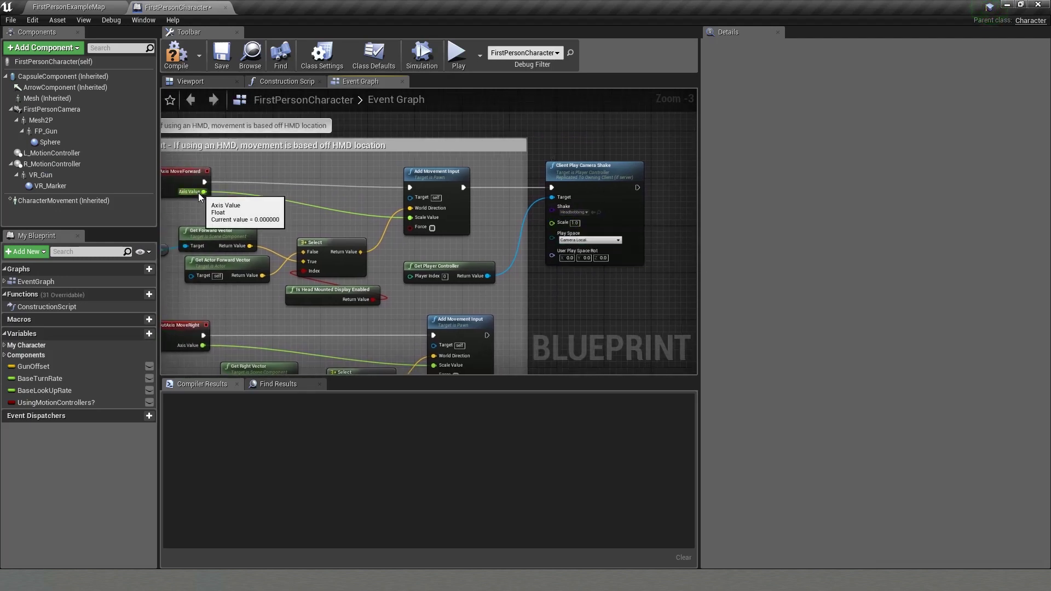
{"action": "left_click_drag", "start_coordinate": [198, 192], "coordinate": [552, 223]}
Feed the MoveRight Axis Value into the second shake's Scale and compile.
{"action": "scroll", "coordinate": [421, 107], "scroll_direction": "down", "scroll_amount": 1}
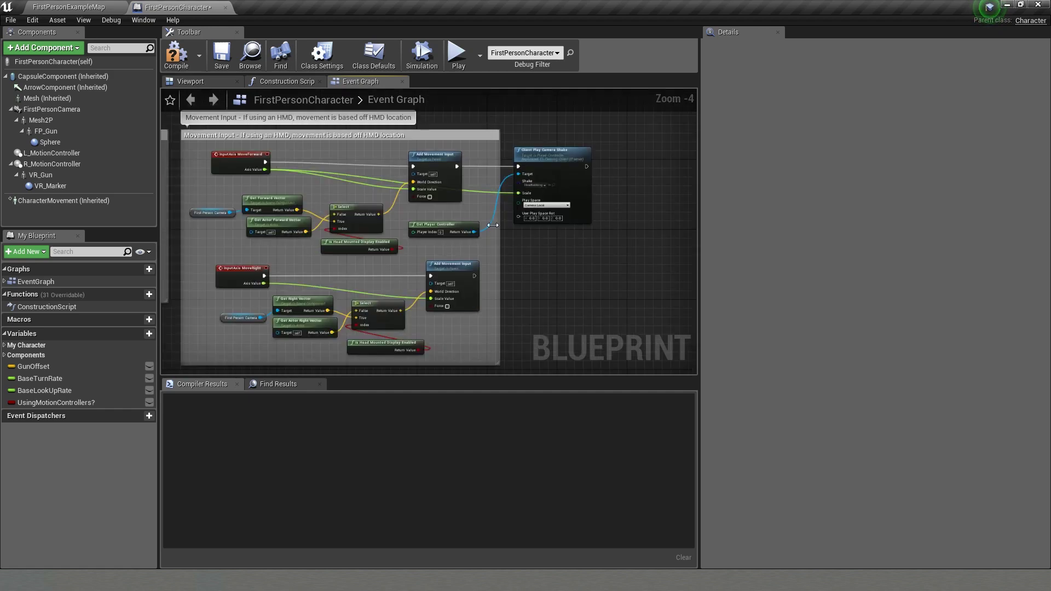
{"action": "scroll", "coordinate": [518, 301], "scroll_direction": "up", "scroll_amount": 2}
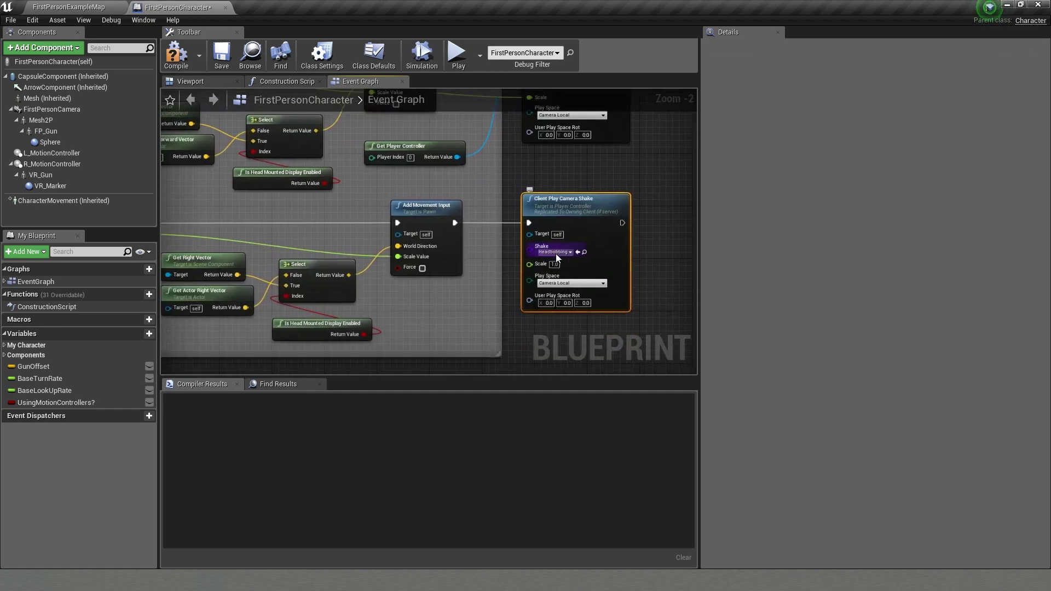
{"action": "right_click_drag", "start_coordinate": [558, 257], "coordinate": [635, 269]}
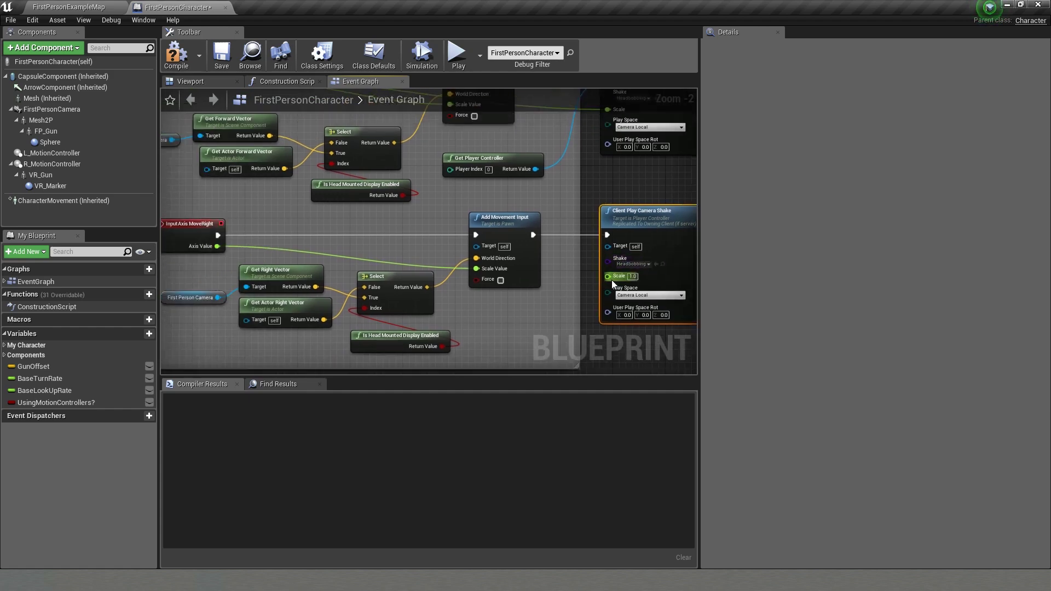
{"action": "left_click_drag", "start_coordinate": [609, 277], "coordinate": [218, 247]}
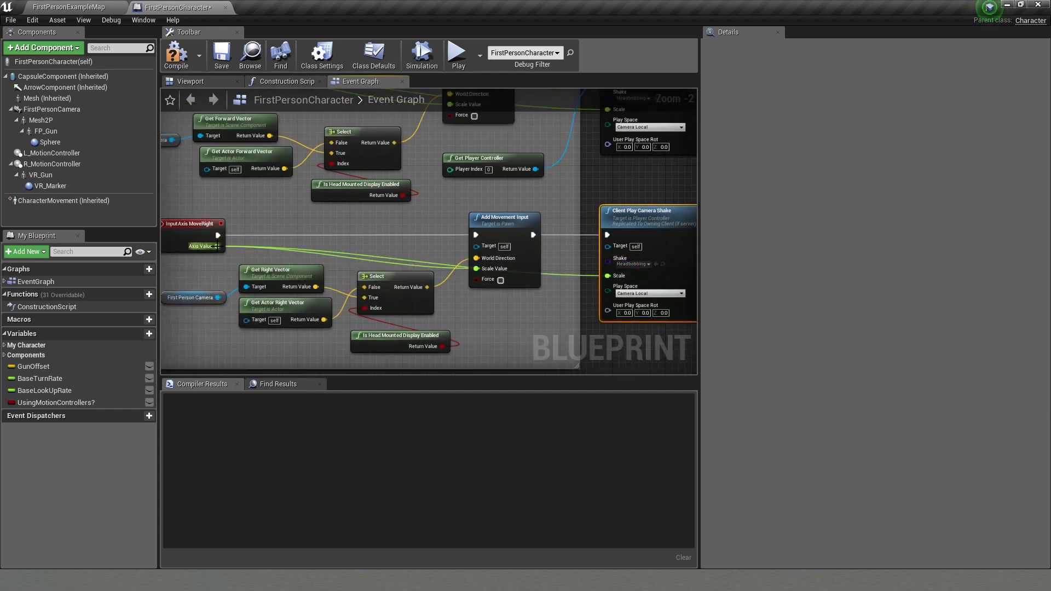
{"action": "scroll", "coordinate": [589, 300], "scroll_direction": "down", "scroll_amount": 2}
{"action": "key", "text": "F7"}
Wire Get Player Controller into the second shake's Target, compile, save, and play the level.
{"action": "left_click_drag", "start_coordinate": [441, 233], "coordinate": [489, 289]}
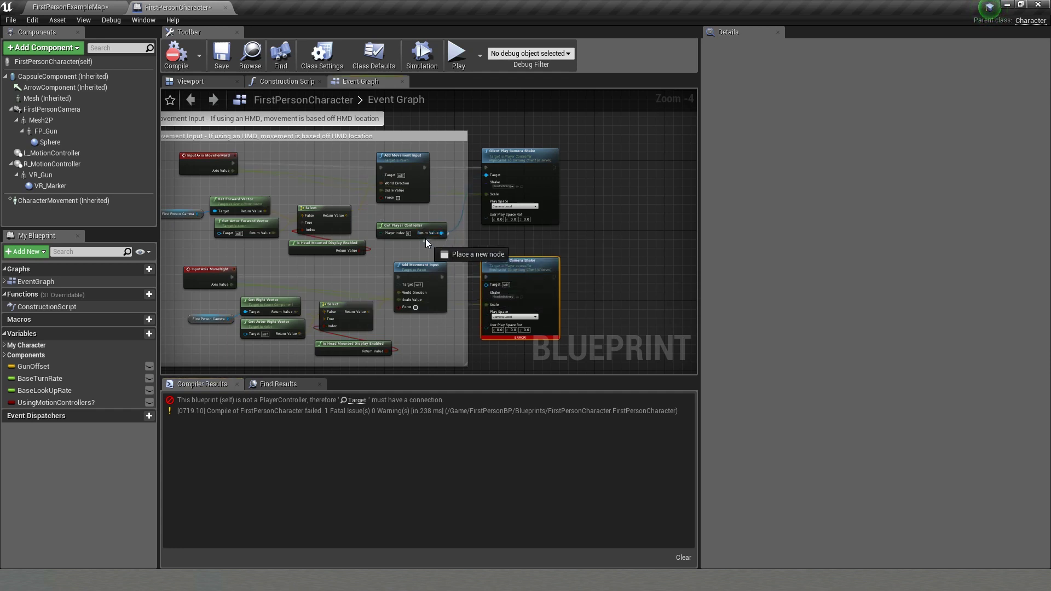
{"action": "left_click_drag", "start_coordinate": [428, 243], "coordinate": [486, 285]}
{"action": "left_click", "coordinate": [179, 65]}
{"action": "left_click", "coordinate": [223, 71]}
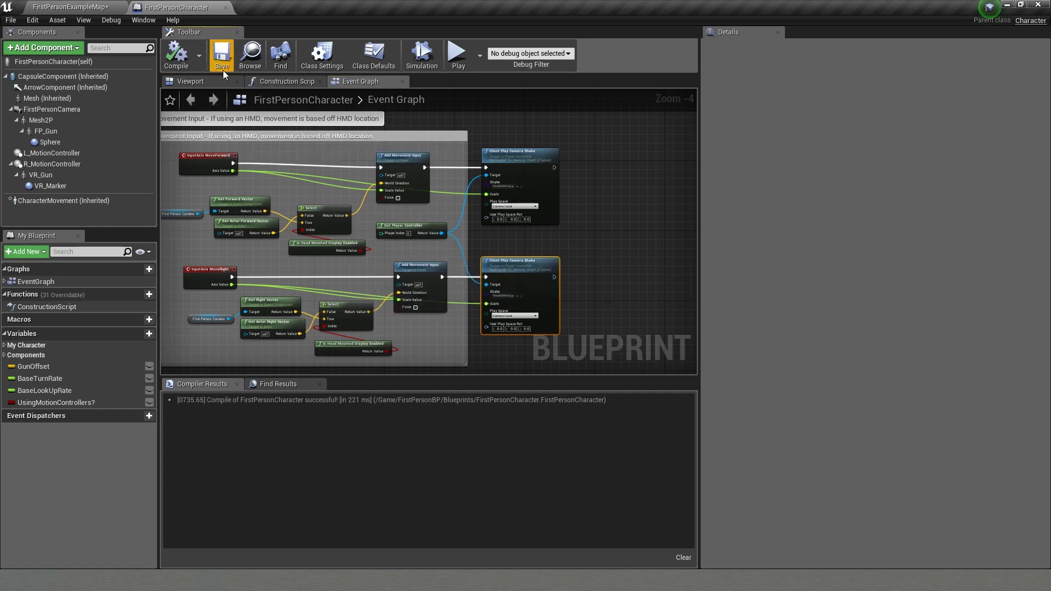
{"action": "left_click", "coordinate": [70, 7]}
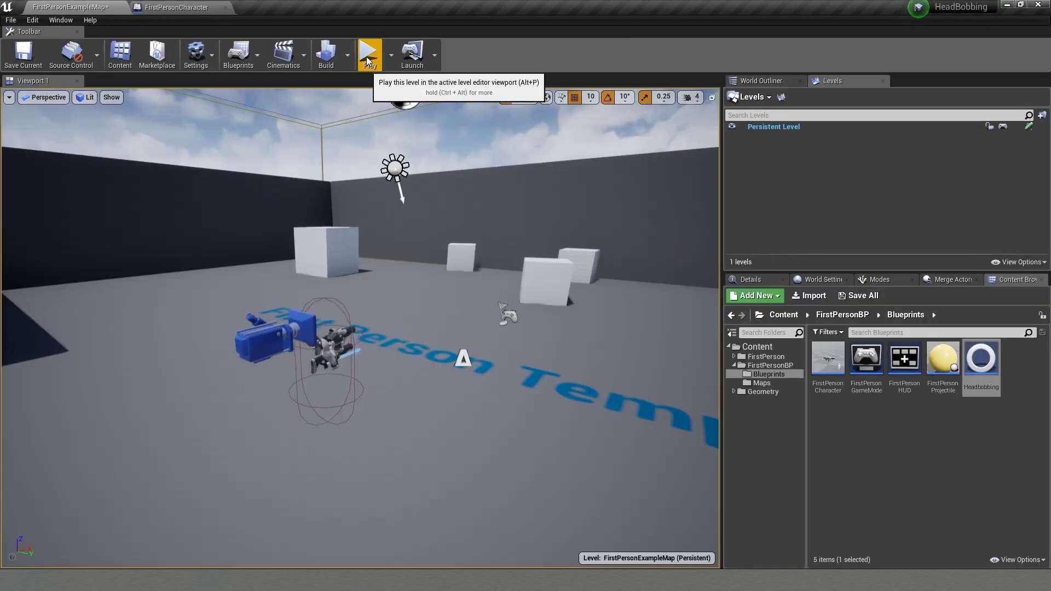
{"action": "left_click", "coordinate": [367, 59]}
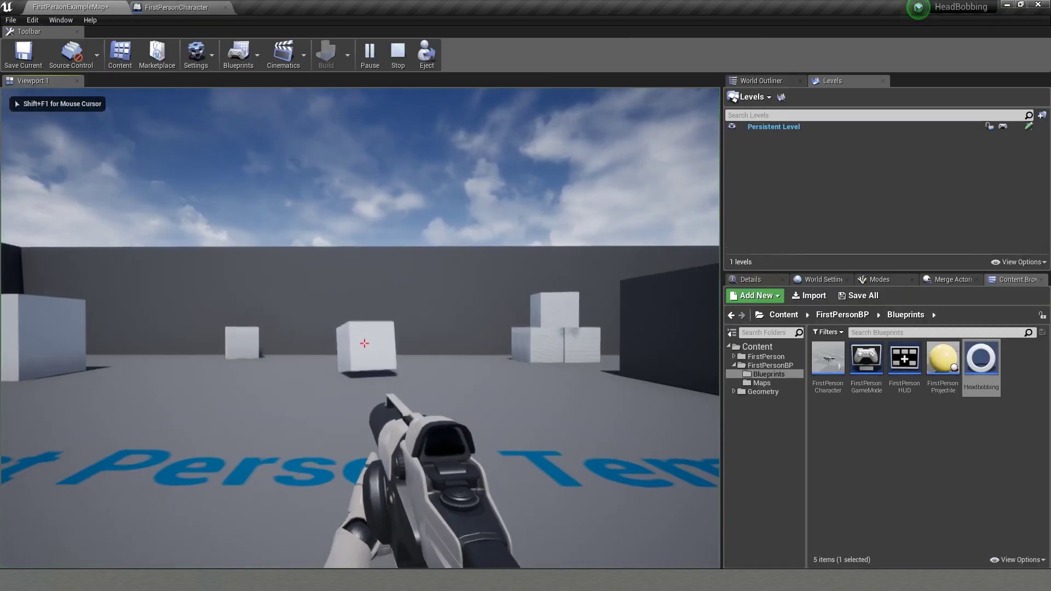
Walk forward around the FirstPersonExampleMap to check the head-bob camera shake.
{"action": "key", "text": "w"}
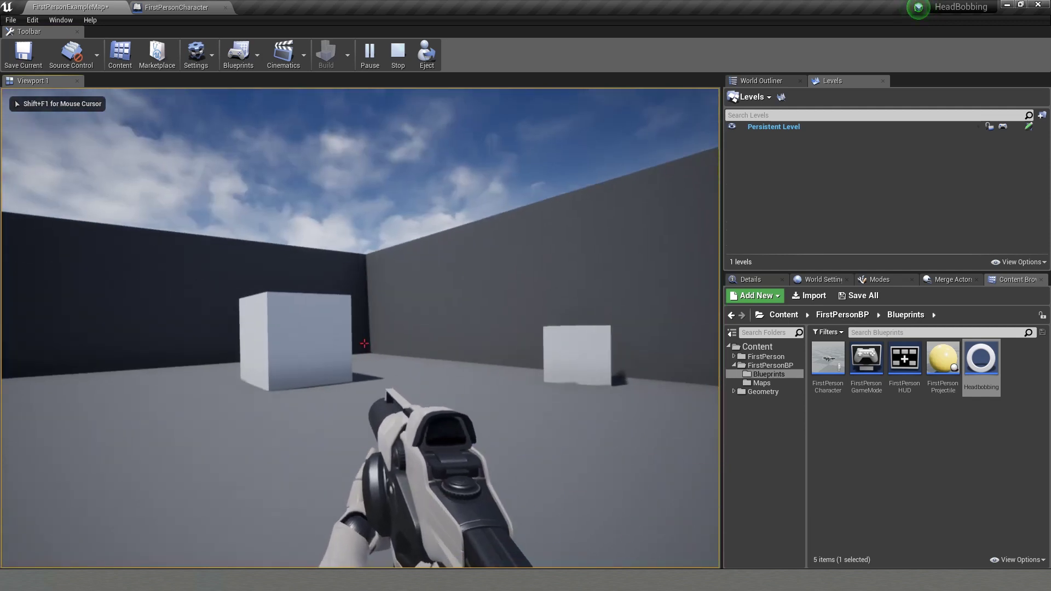
{"action": "key", "text": "w"}
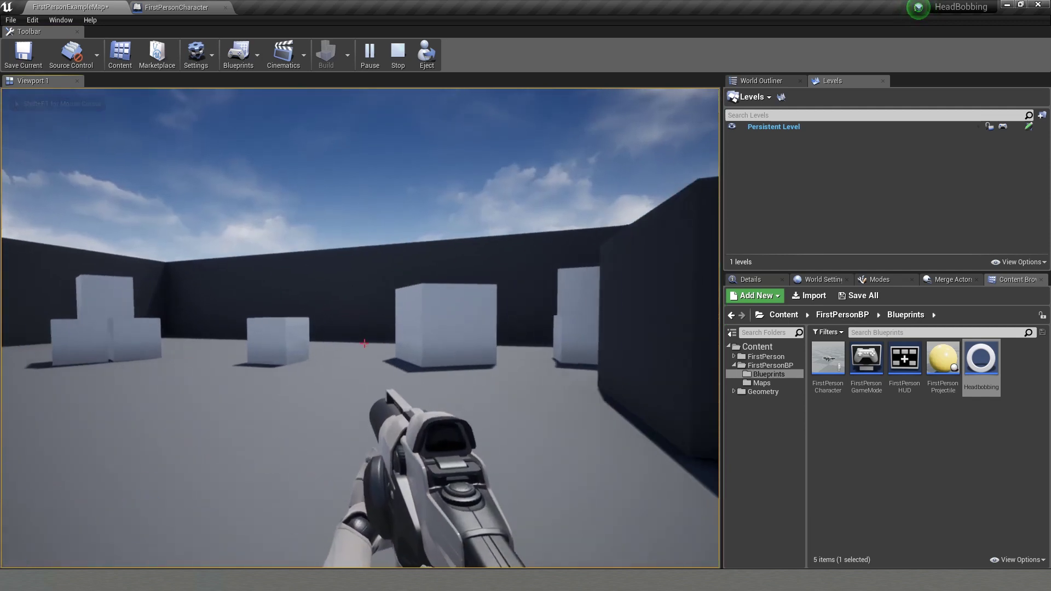
{"action": "key", "text": "w"}
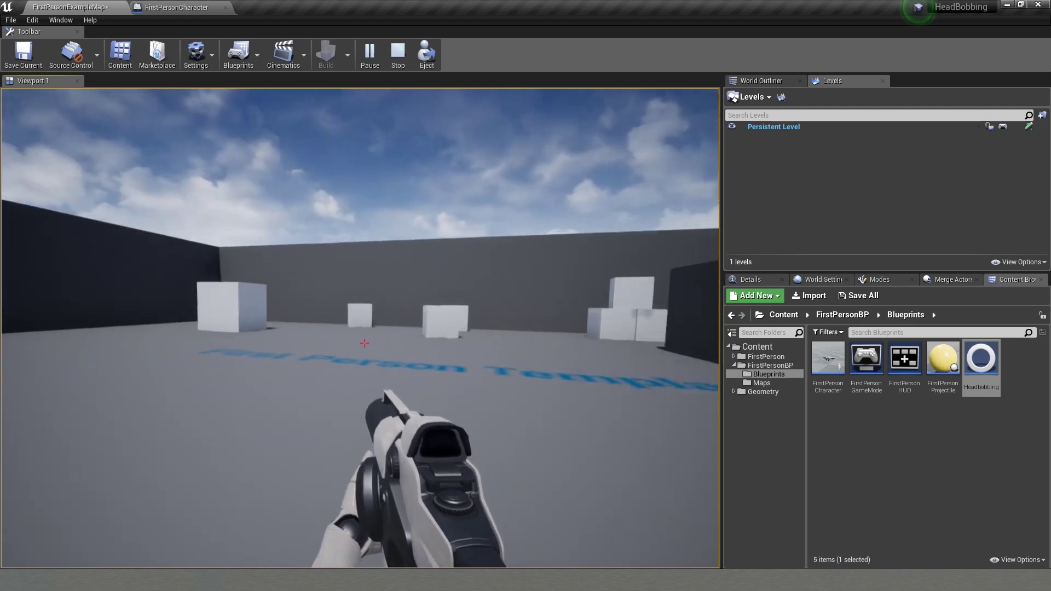
{"action": "key", "text": "w"}
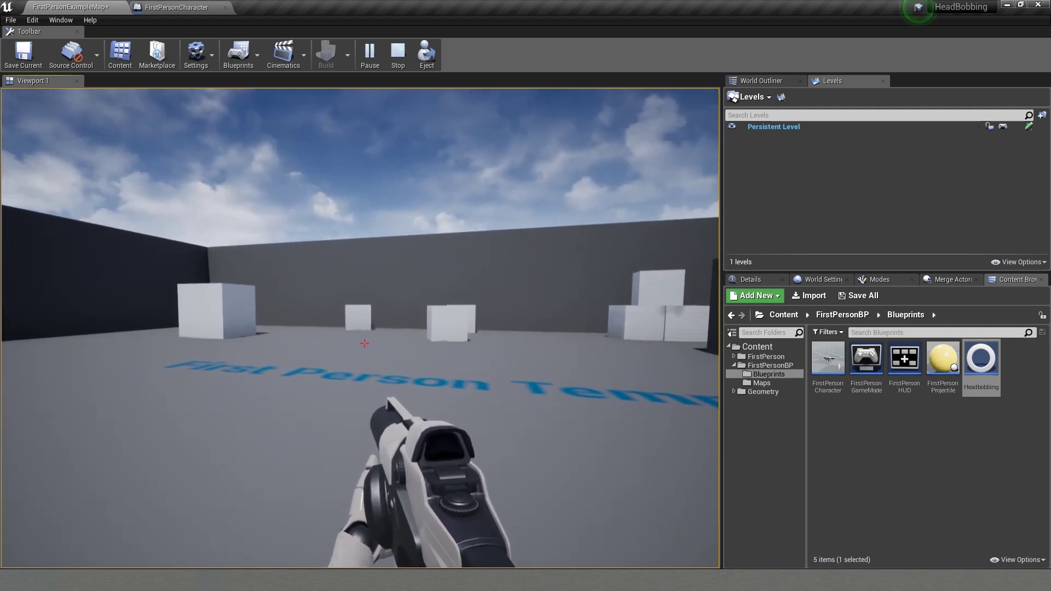